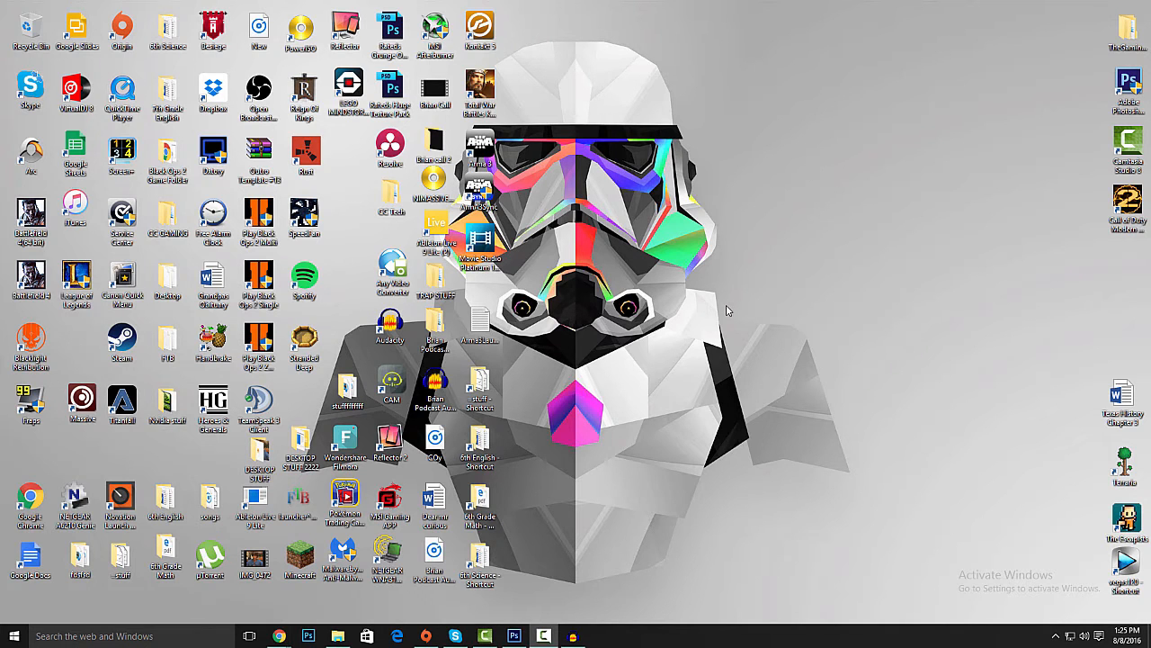
# Step: Switch to Photoshop and create a new 1280 × 720 pixel document at 72 pixels/inch with transparent background contents
pyautogui.click(516, 636)
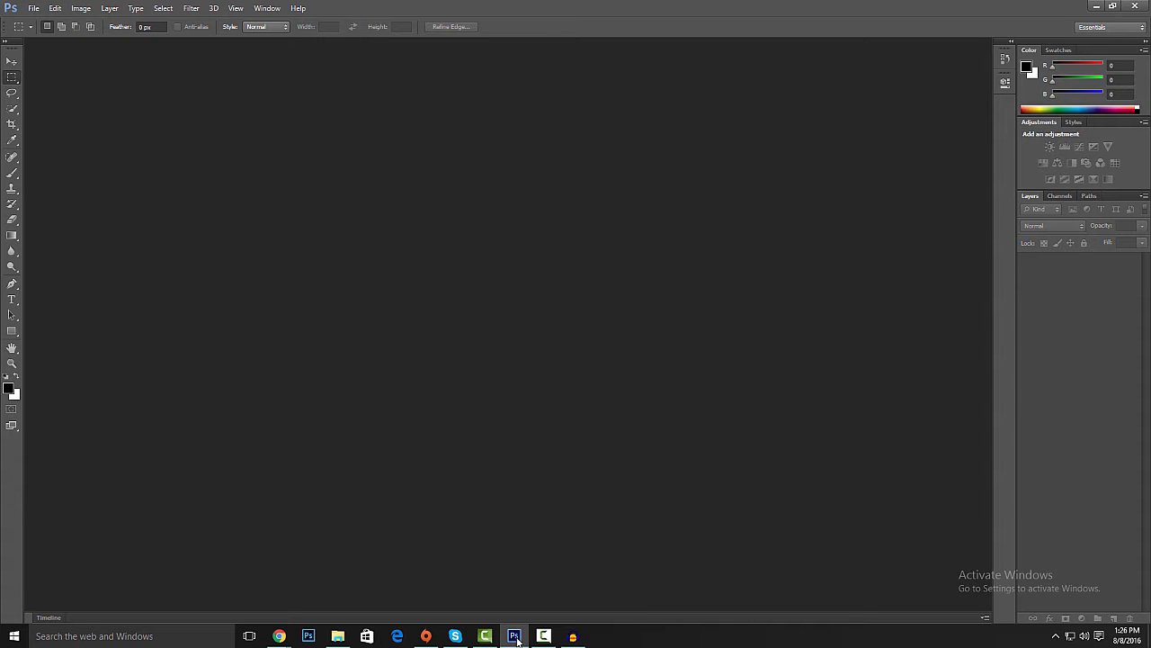
pyautogui.hotkey('alt', 'f')
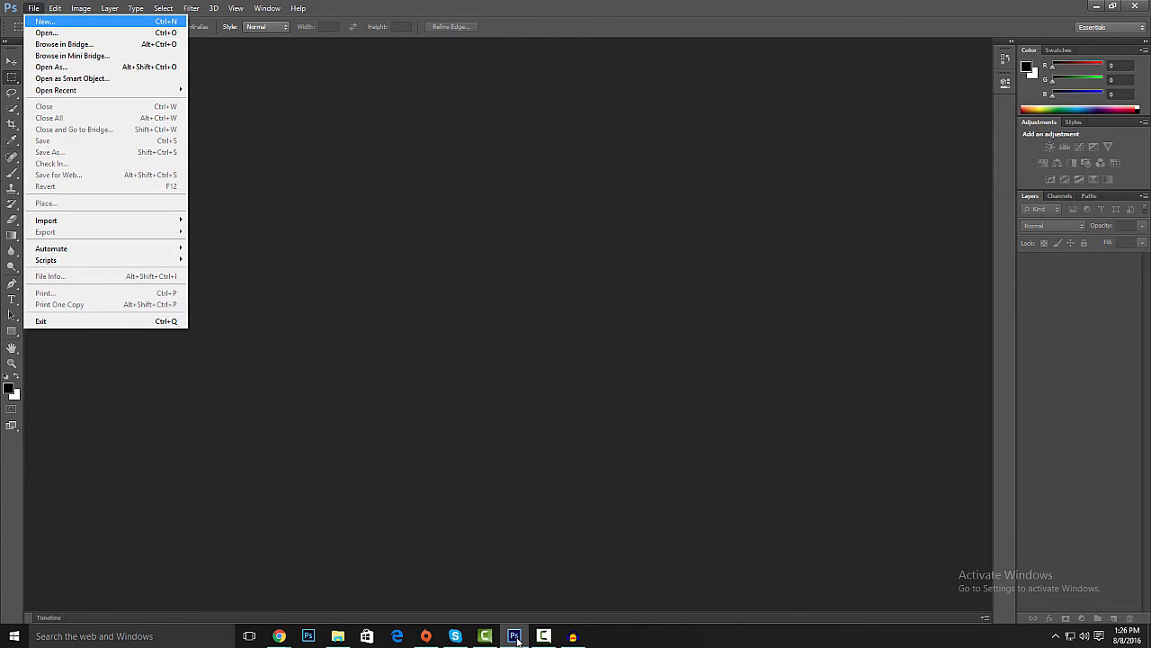
pyautogui.press('Return')
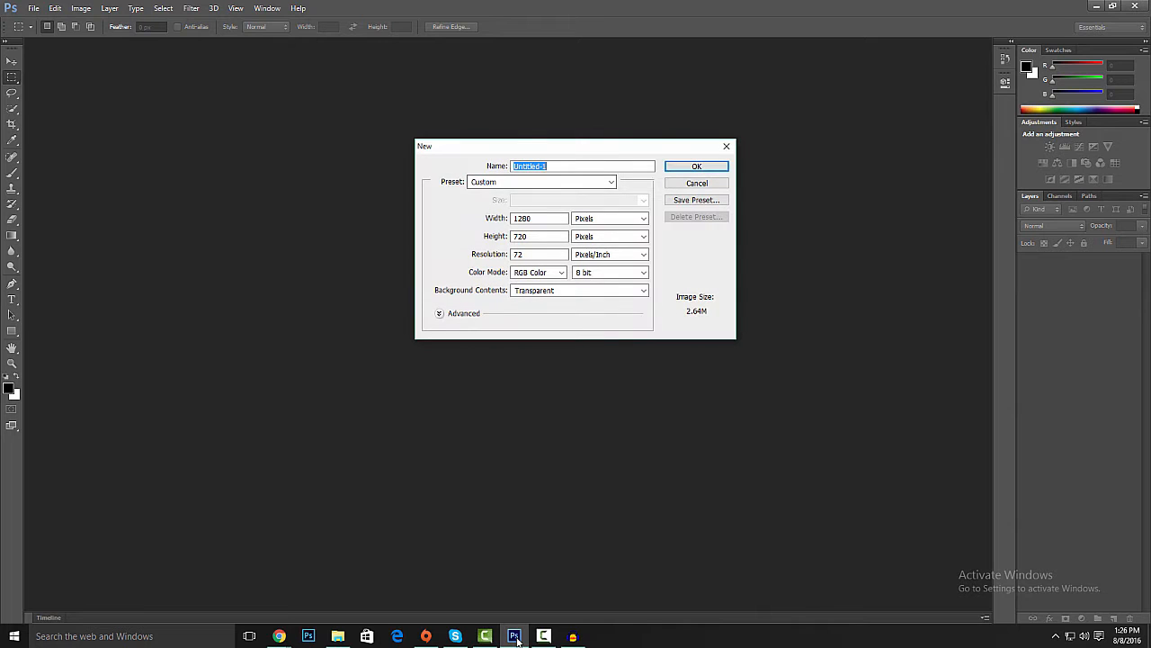
pyautogui.press('Tab')
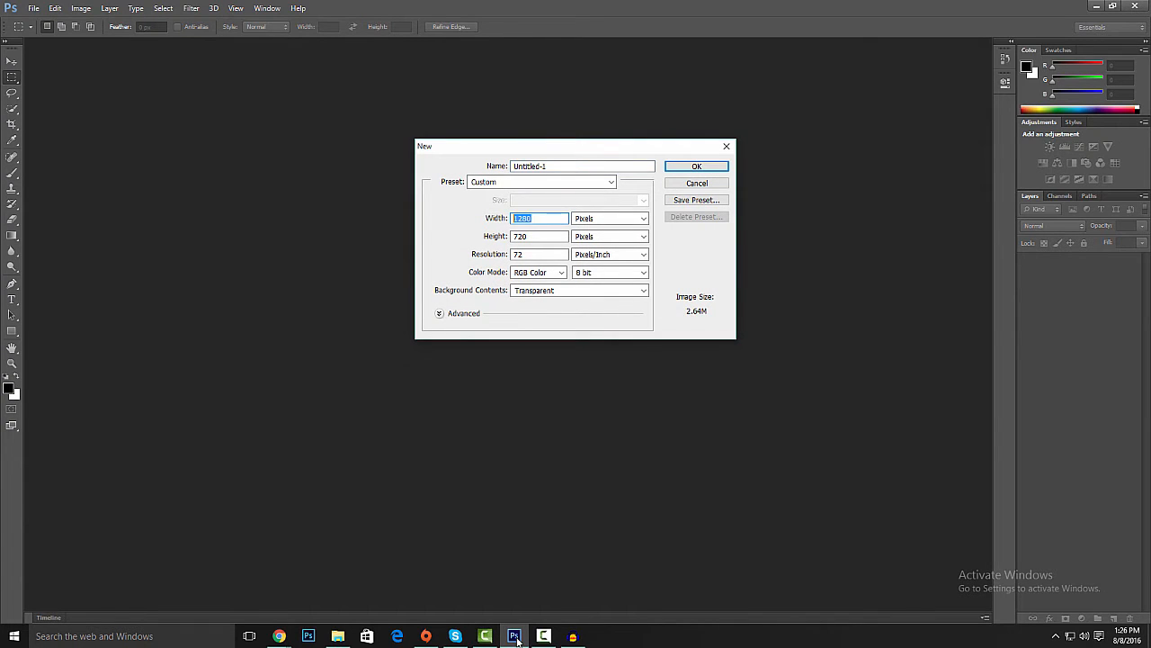
pyautogui.press('Tab')
pyautogui.click(580, 291)
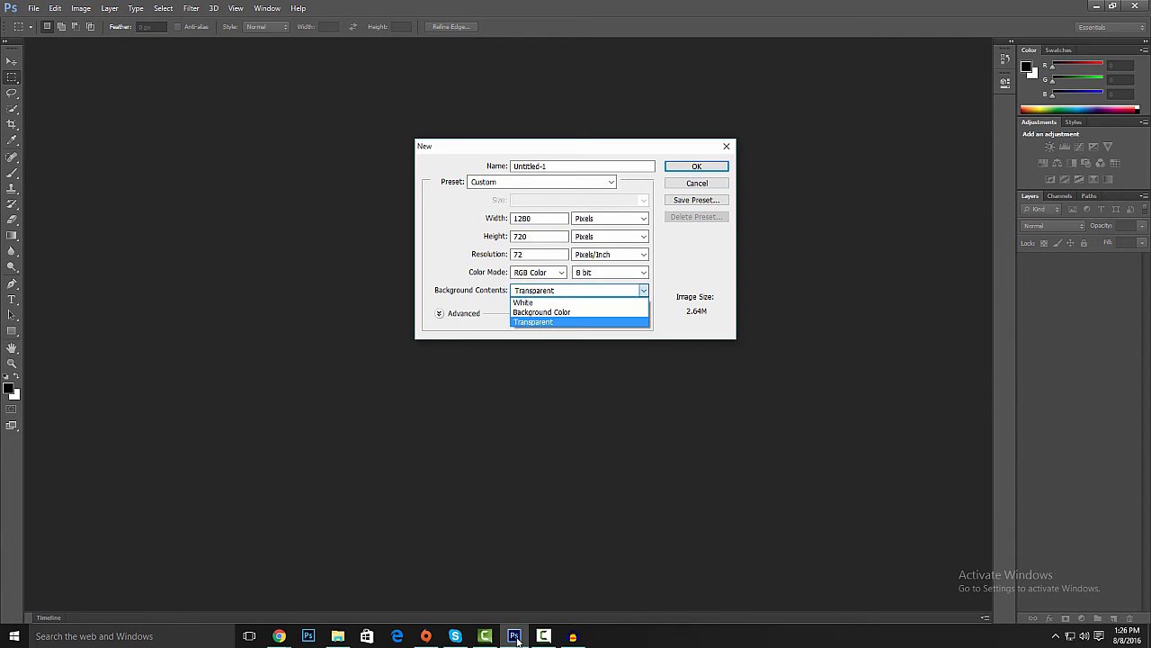
pyautogui.click(579, 321)
pyautogui.click(579, 291)
pyautogui.click(579, 321)
pyautogui.click(580, 291)
pyautogui.click(579, 321)
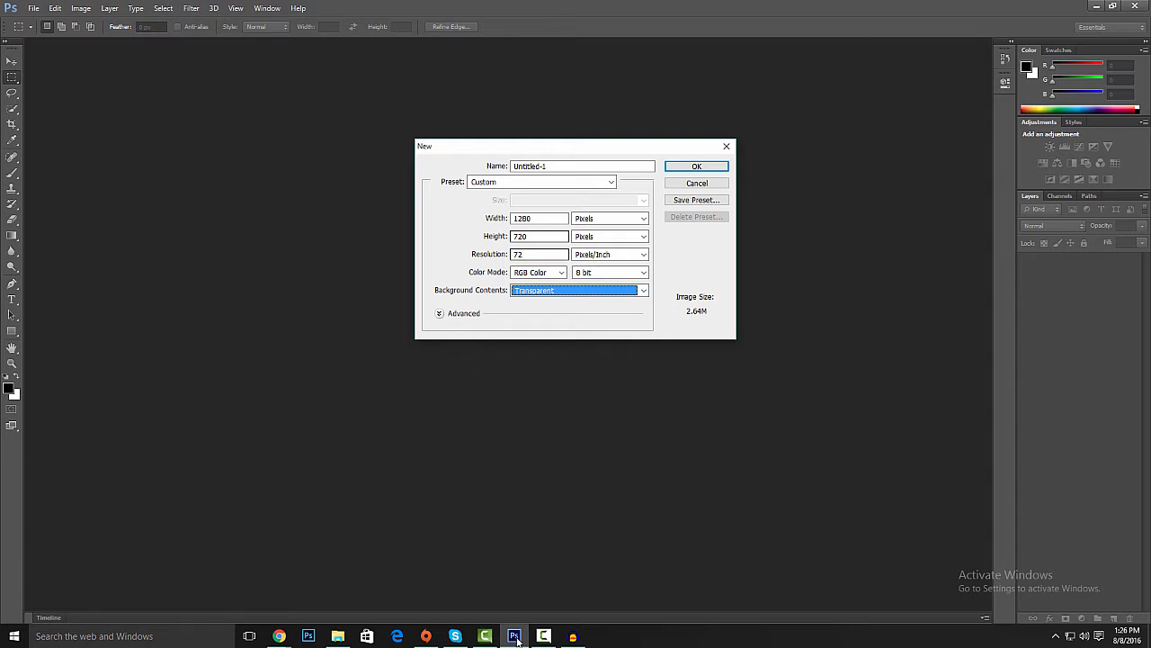
pyautogui.press('Return')
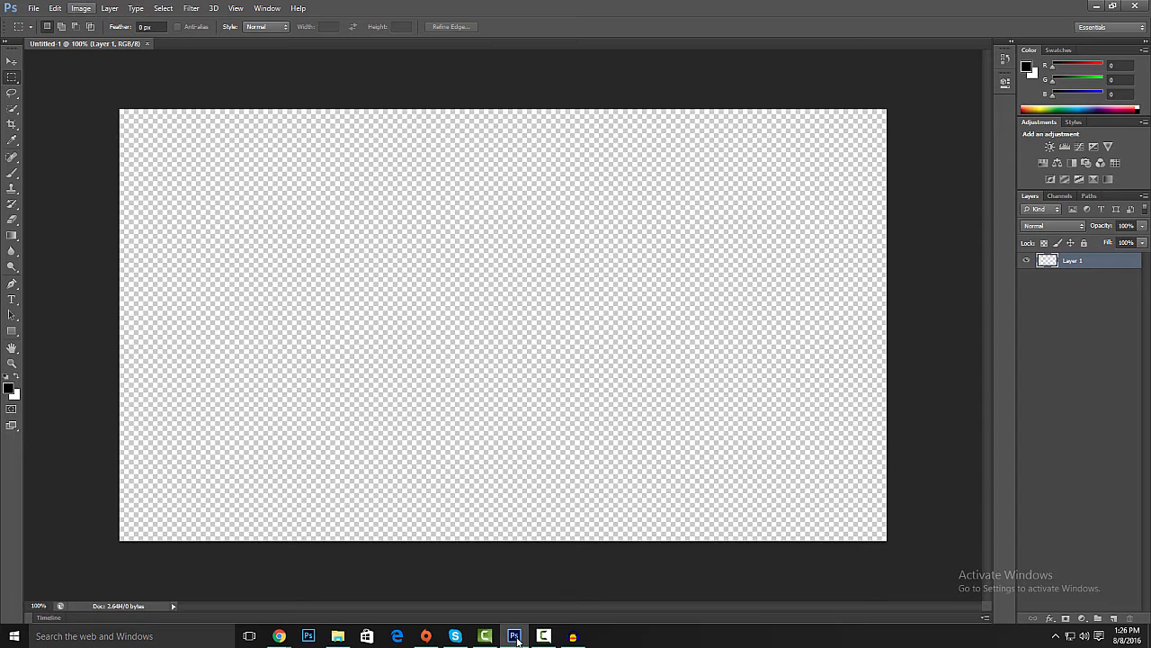
# Step: Place the "orange" polygon image from the jpg folder inside TheGamingPanda's Thumbnail Backgrounds folder into the document
pyautogui.click(34, 8)
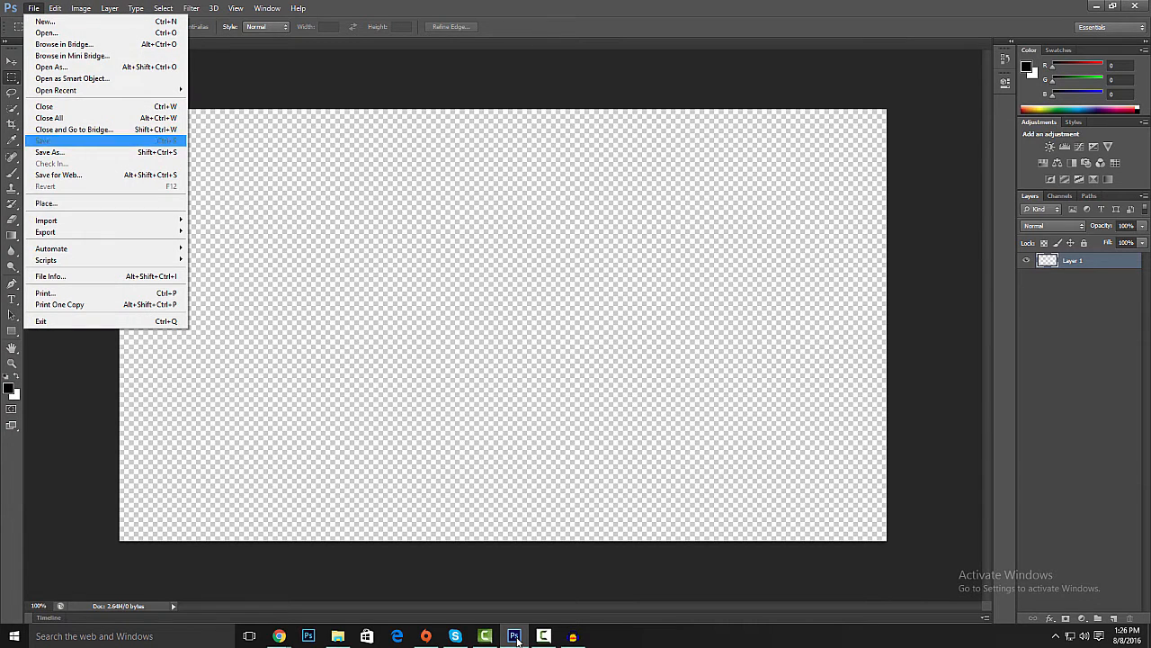
pyautogui.click(54, 204)
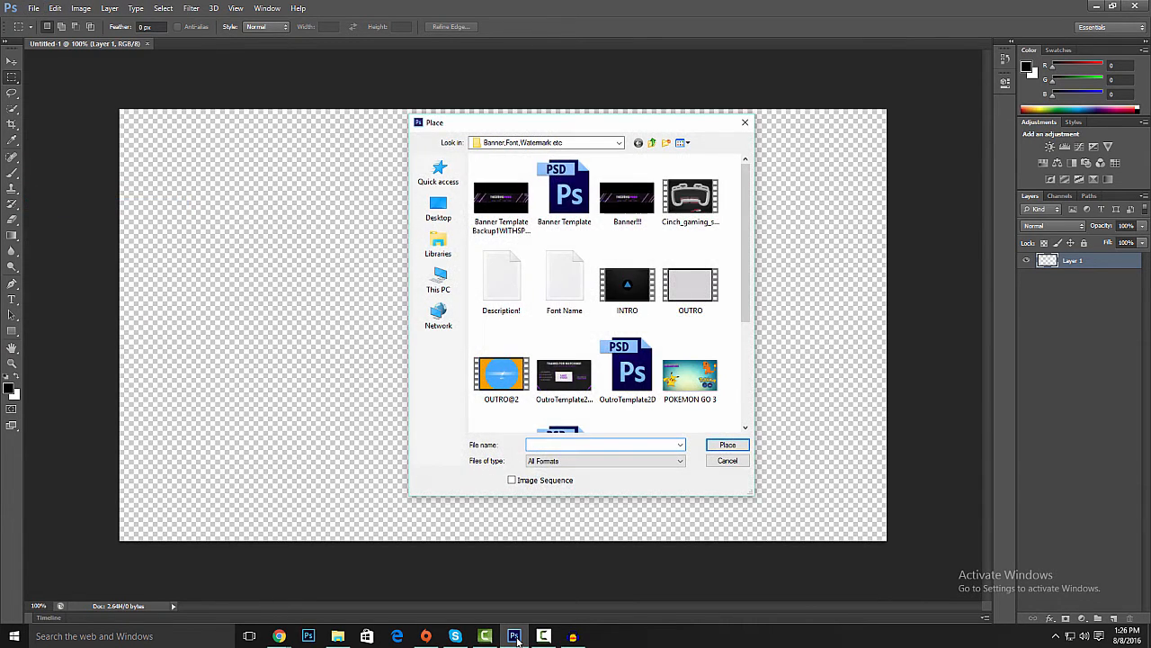
pyautogui.click(619, 142)
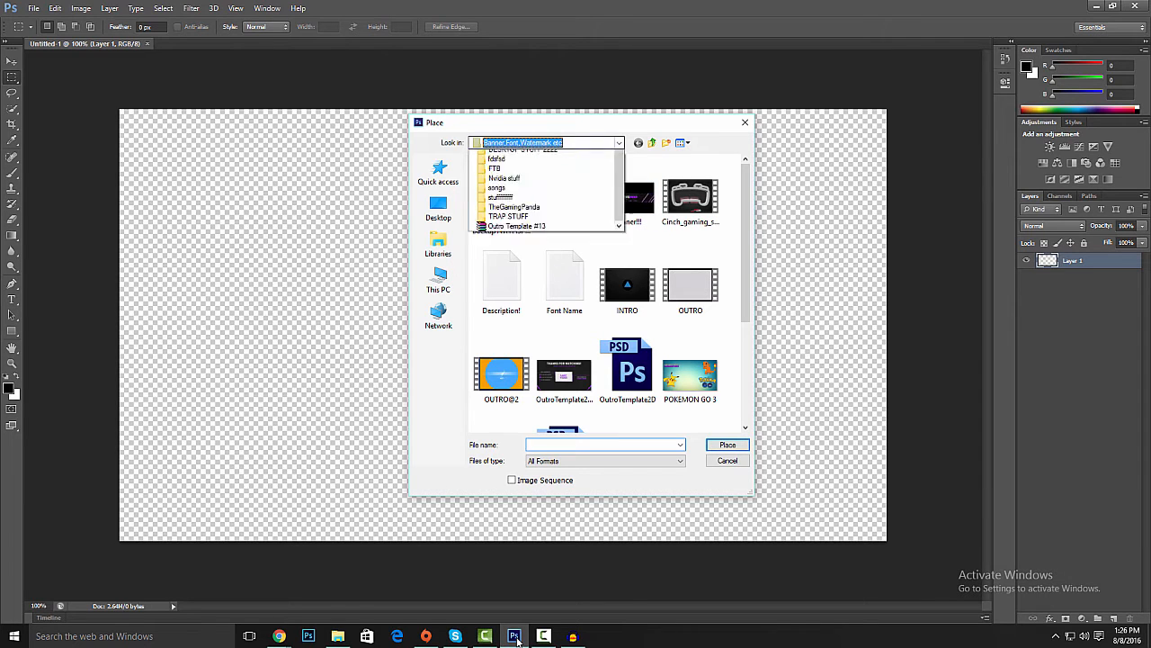
pyautogui.click(525, 163)
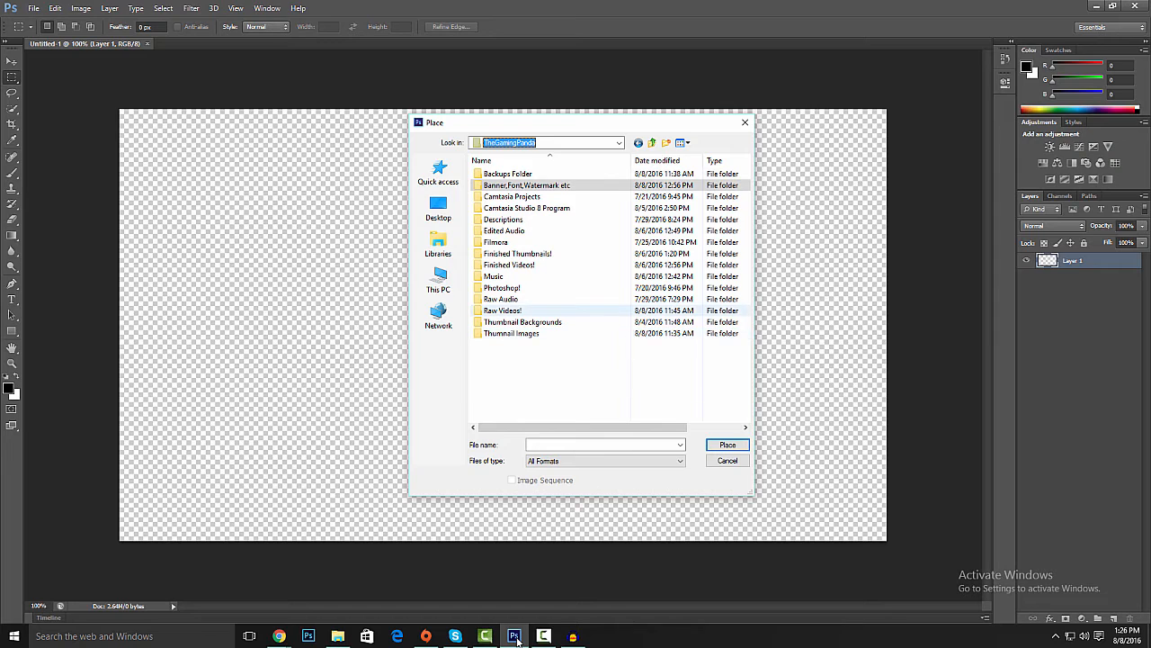
pyautogui.doubleClick(522, 321)
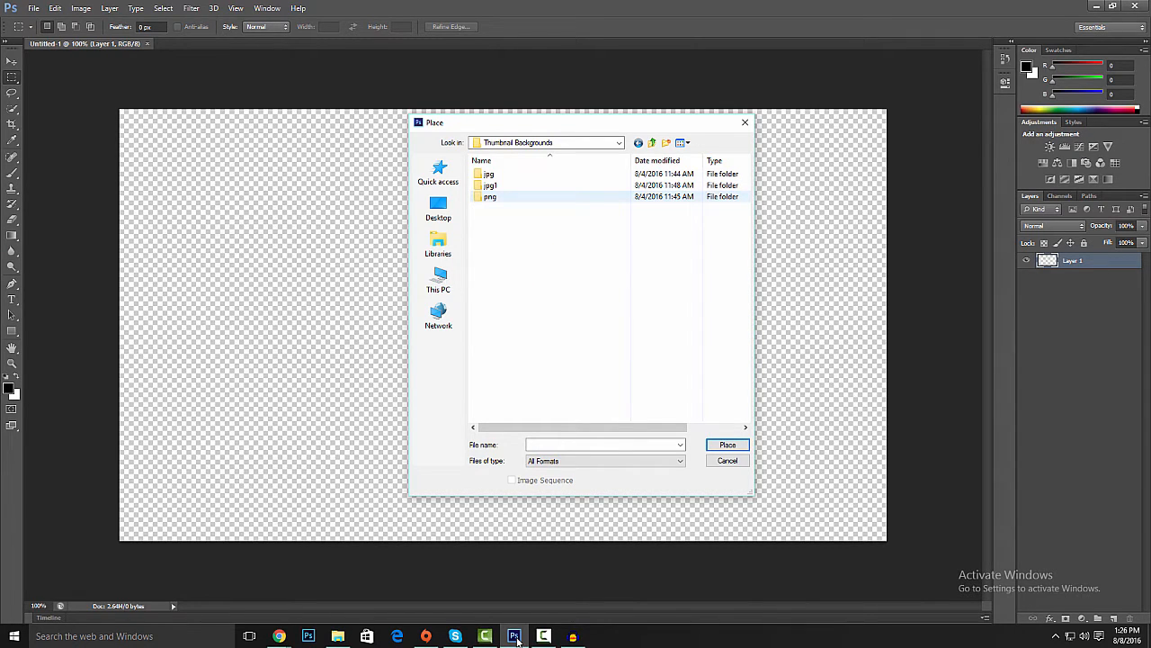
pyautogui.doubleClick(491, 174)
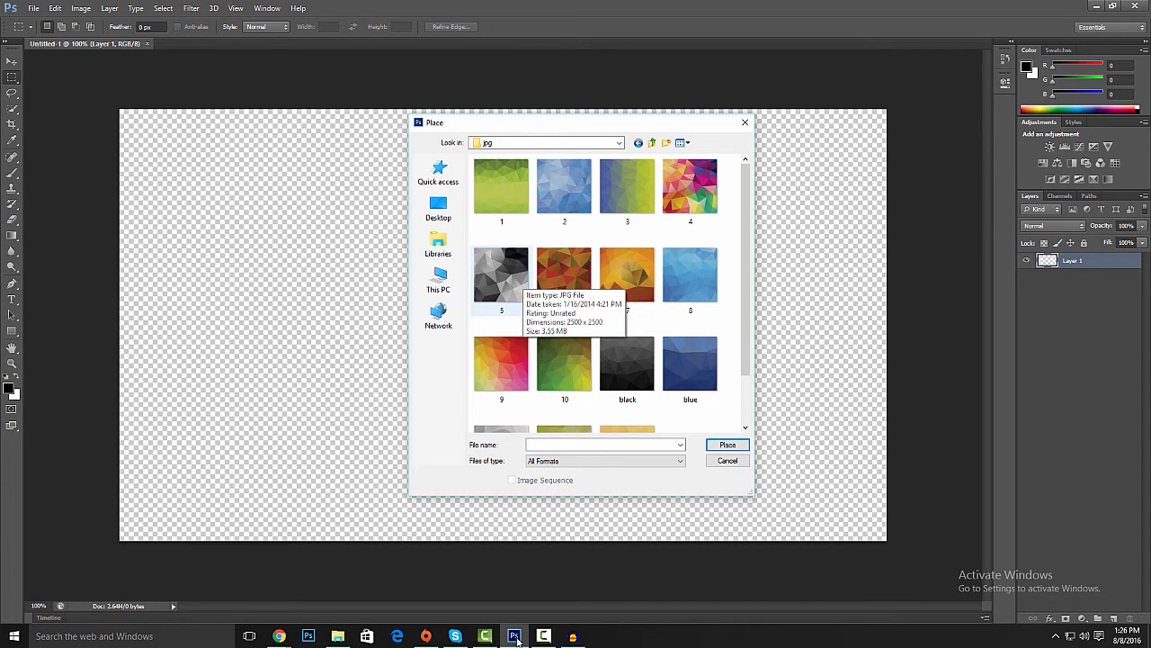
pyautogui.scroll(-1, 539, 288)
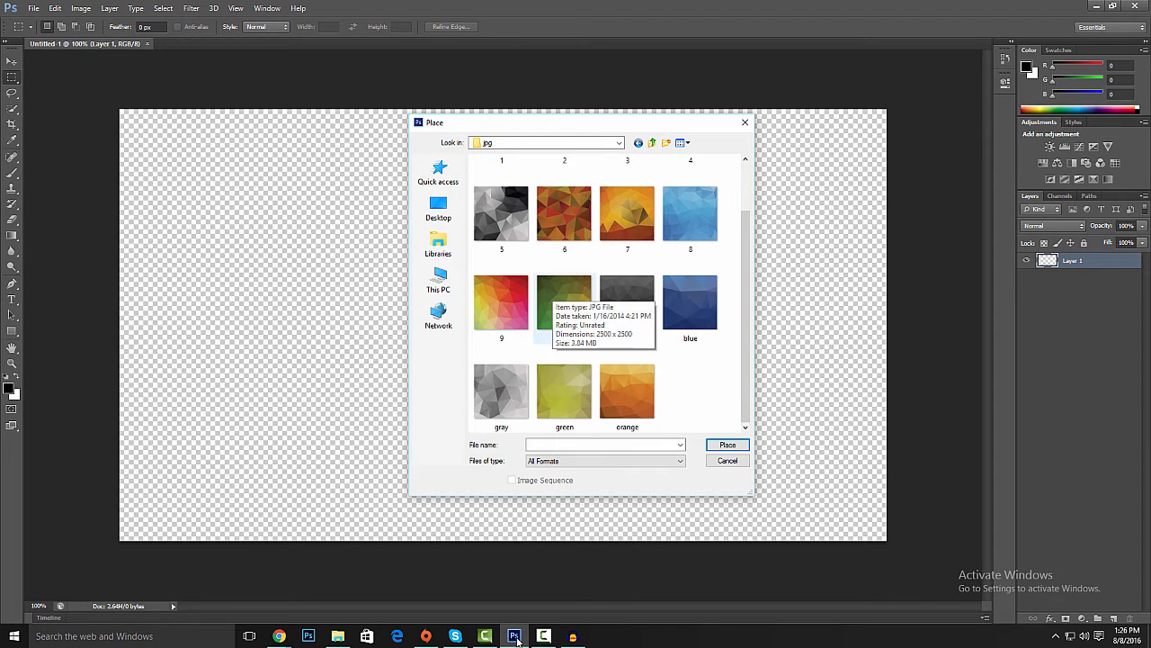
pyautogui.scroll(1, 596, 293)
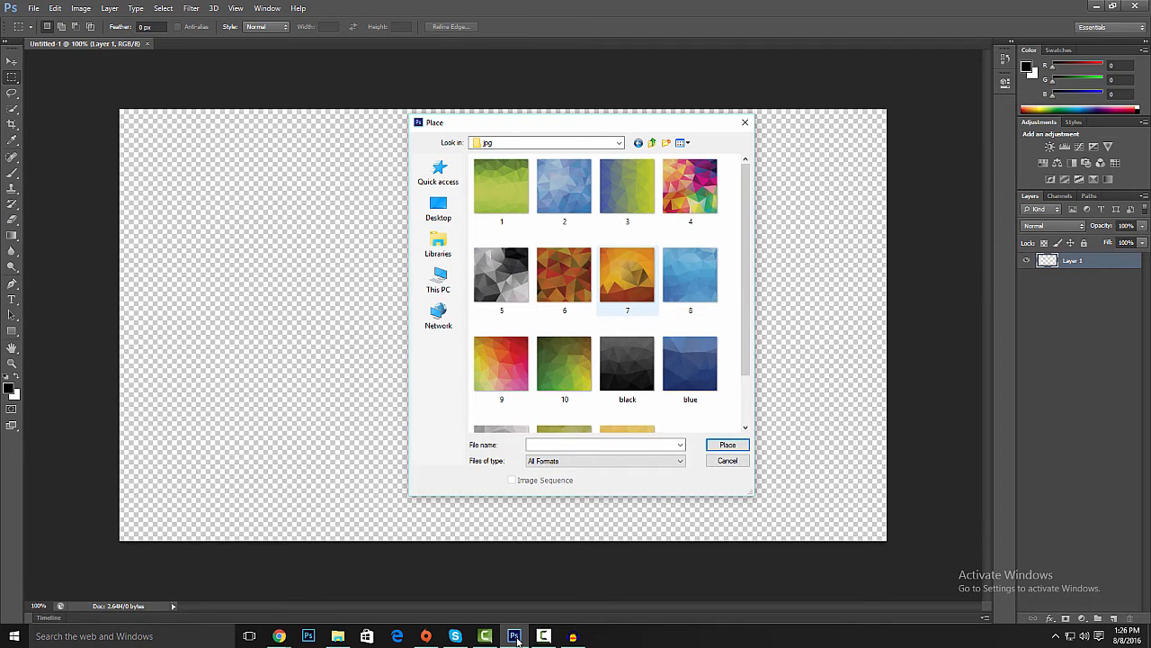
pyautogui.scroll(-1, 627, 274)
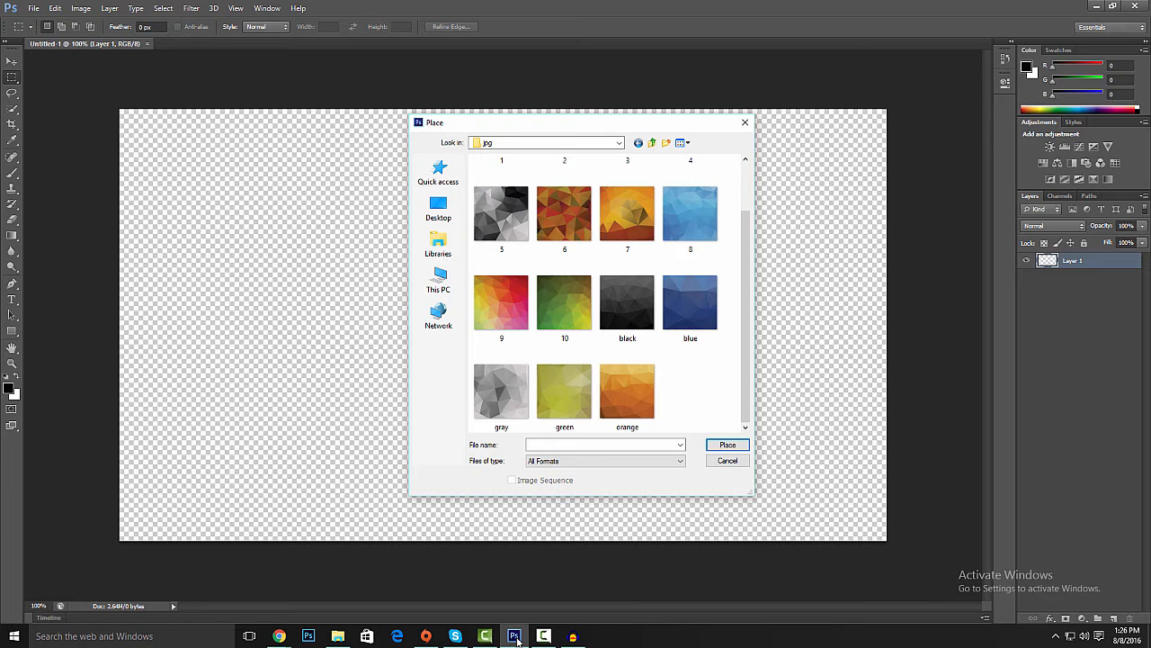
pyautogui.doubleClick(627, 393)
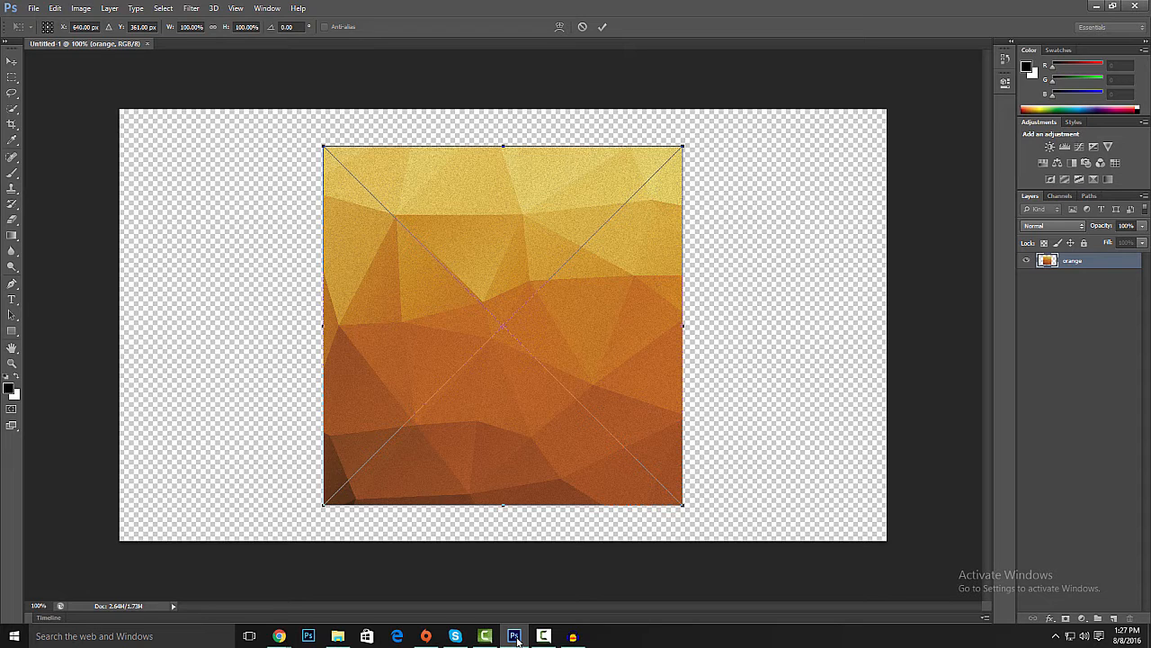
# Step: Scale the placed orange image proportionally to about 229% so it covers the whole canvas, and commit the placement
pyautogui.moveTo(682, 146); pyautogui.dragTo(1008, 27)
pyautogui.moveTo(323, 503); pyautogui.dragTo(95, 601)
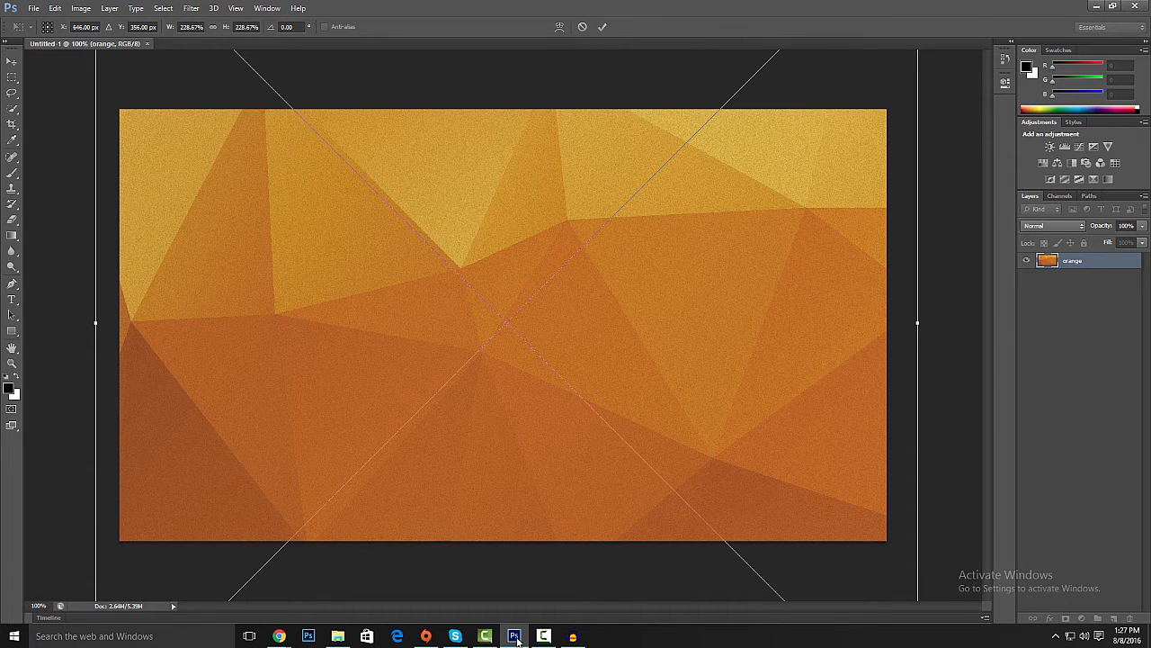
pyautogui.press('Return')
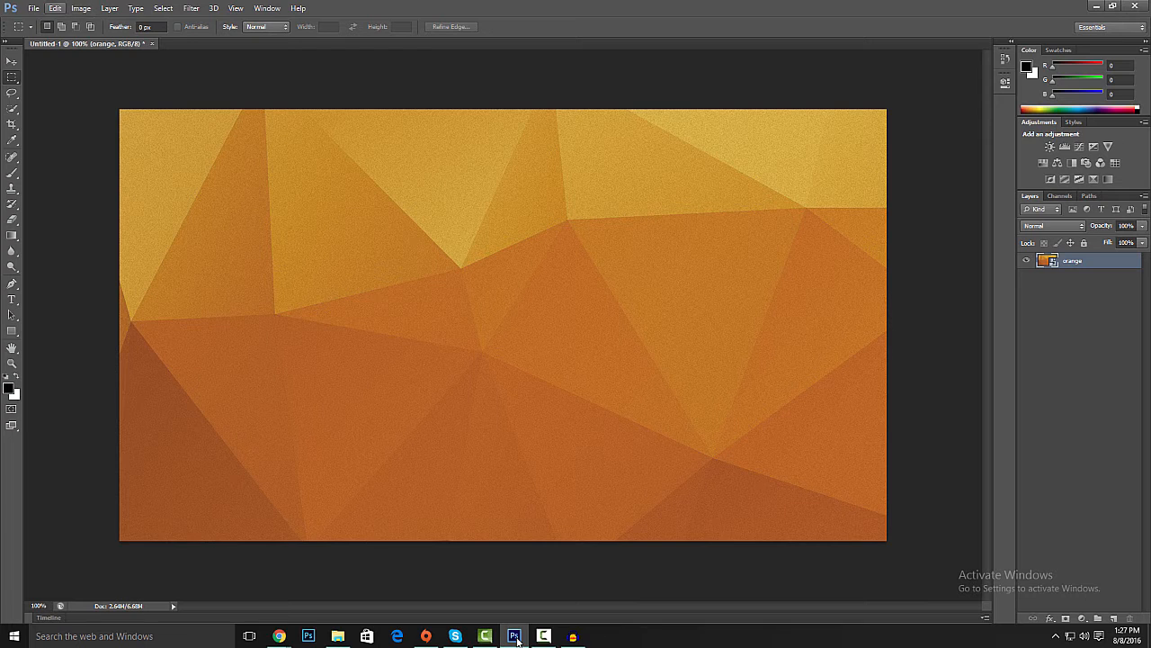
# Step: Place the "round corners" image from TheGamingPanda's "Banner,Font,Watermark etc" folder over the orange background at its default size
pyautogui.hotkey('alt', 'f')
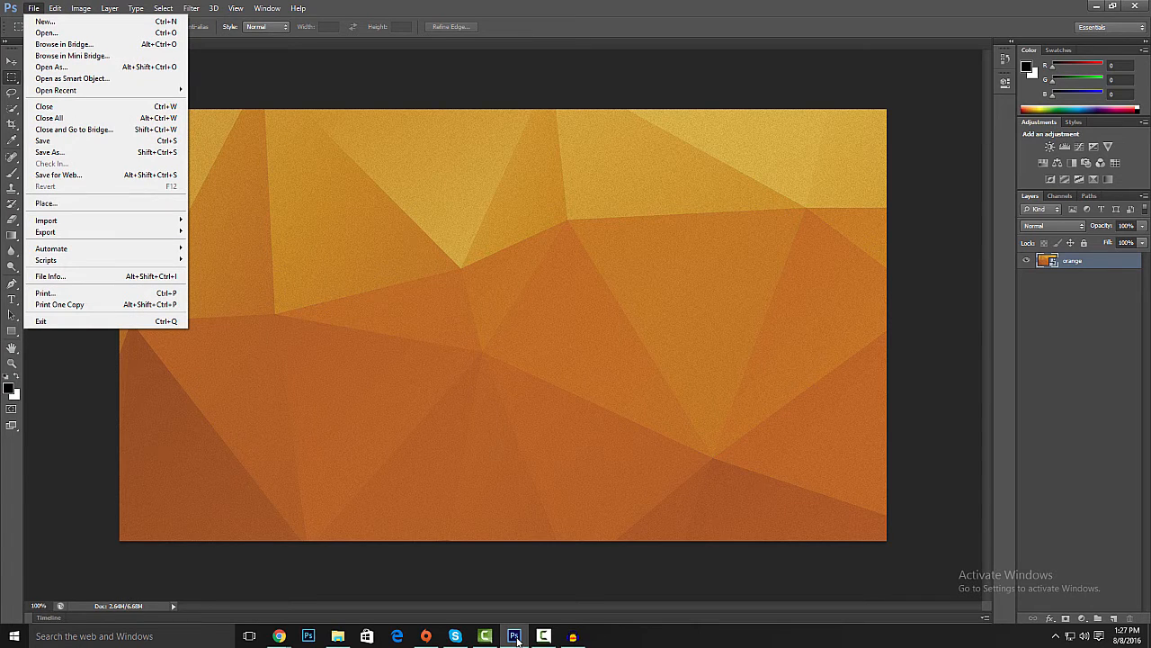
pyautogui.press('Down')
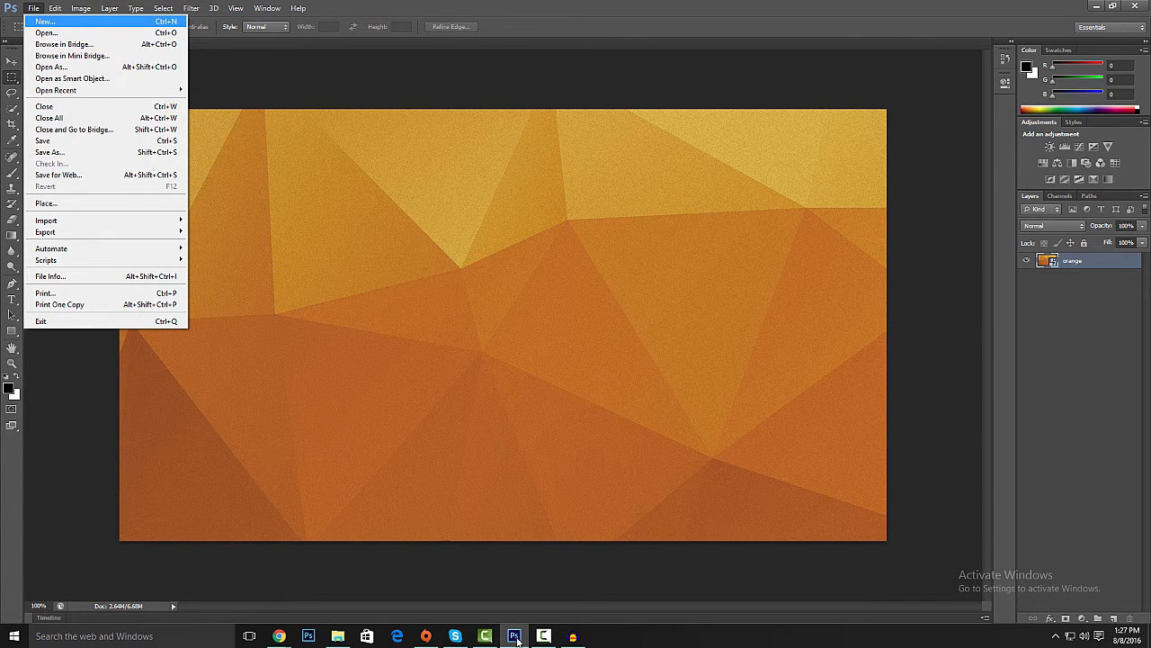
pyautogui.press('Down')
pyautogui.press('Down')
pyautogui.press('Down')
pyautogui.press('Down')
pyautogui.press('Down')
pyautogui.press('Down')
pyautogui.press('Down')
pyautogui.press('Down')
pyautogui.press('Down')
pyautogui.press('Down')
pyautogui.press('Down')
pyautogui.press('Down')
pyautogui.press('Down')
pyautogui.press('Down')
pyautogui.press('Down')
pyautogui.press('Down')
pyautogui.press('Down')
pyautogui.press('Down')
pyautogui.press('Down')
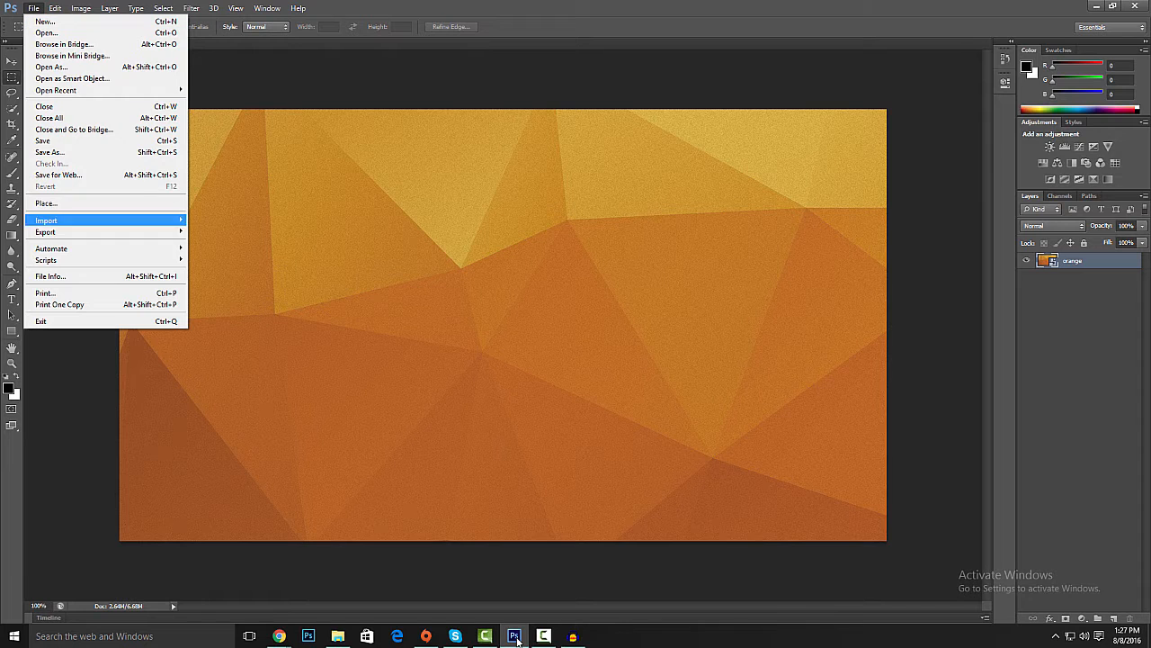
pyautogui.press('Up')
pyautogui.press('Up')
pyautogui.press('Up')
pyautogui.press('Up')
pyautogui.press('Return')
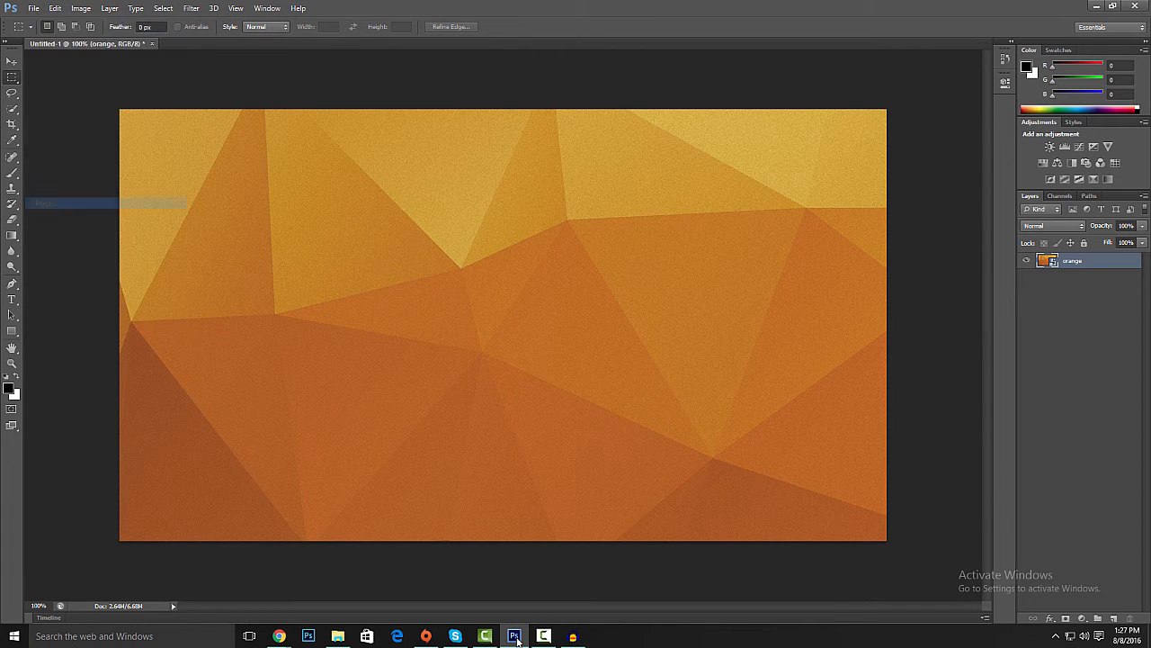
pyautogui.press('F4')
pyautogui.press('Up')
pyautogui.press('Up')
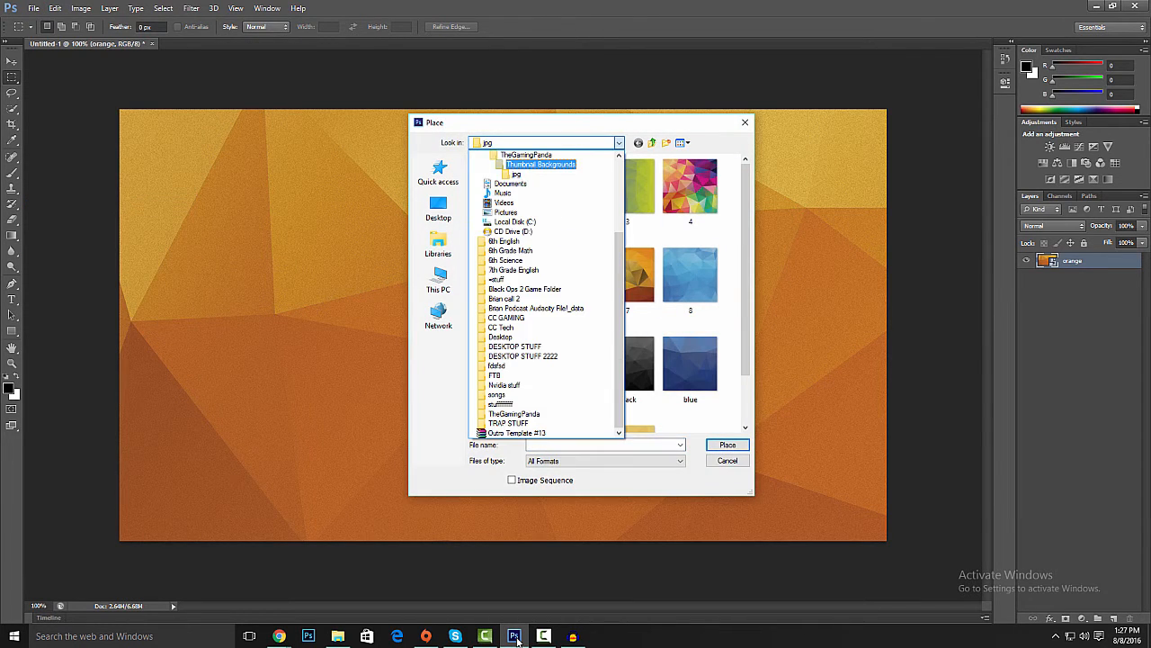
pyautogui.press('Return')
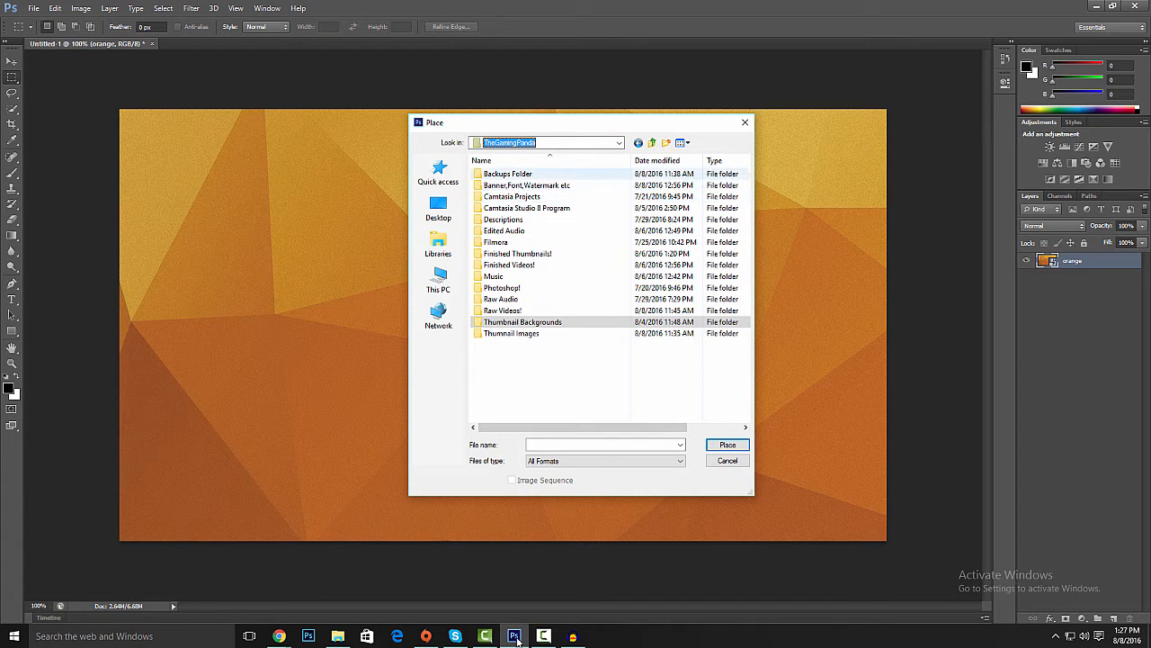
pyautogui.doubleClick(551, 186)
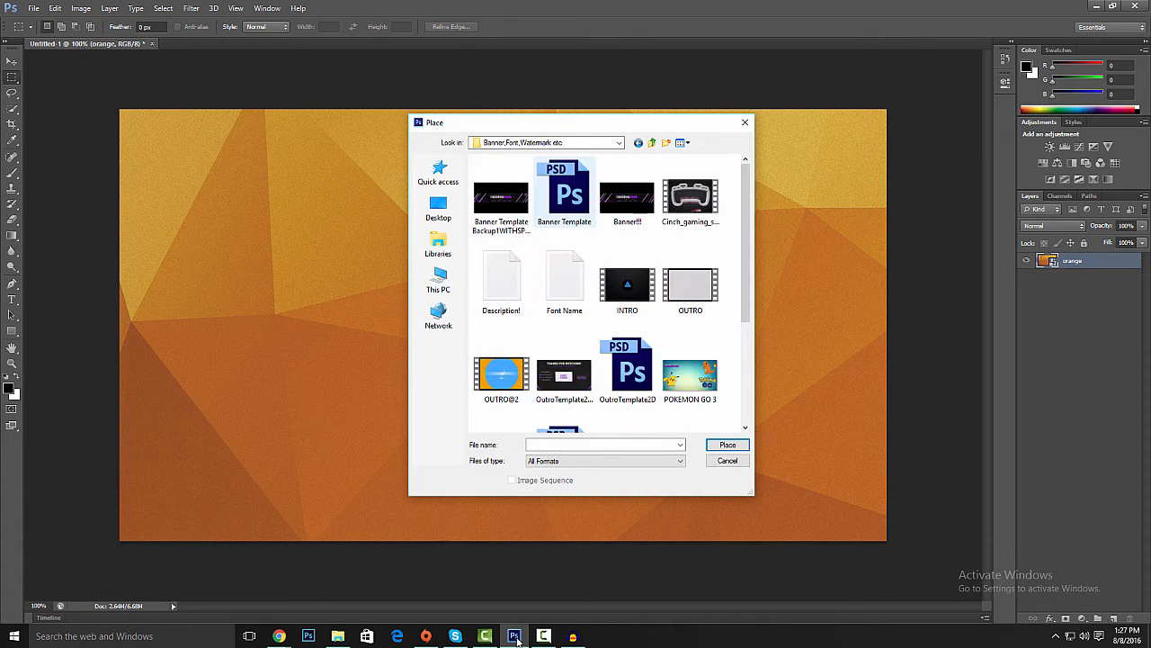
pyautogui.scroll(-2, 607, 288)
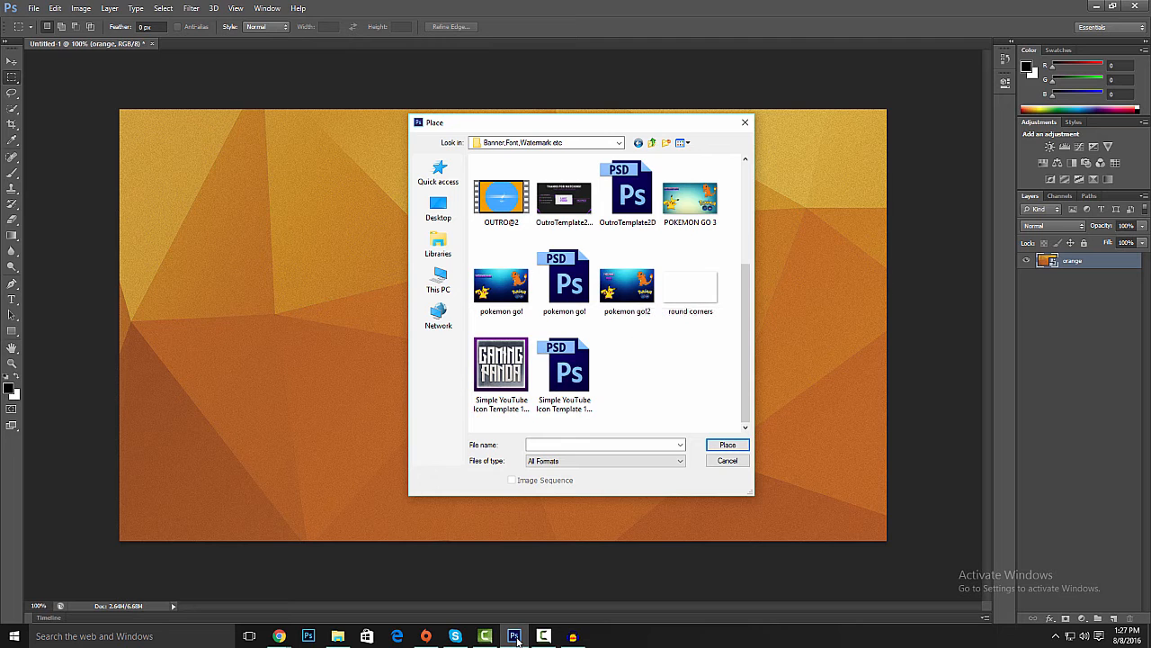
pyautogui.doubleClick(690, 287)
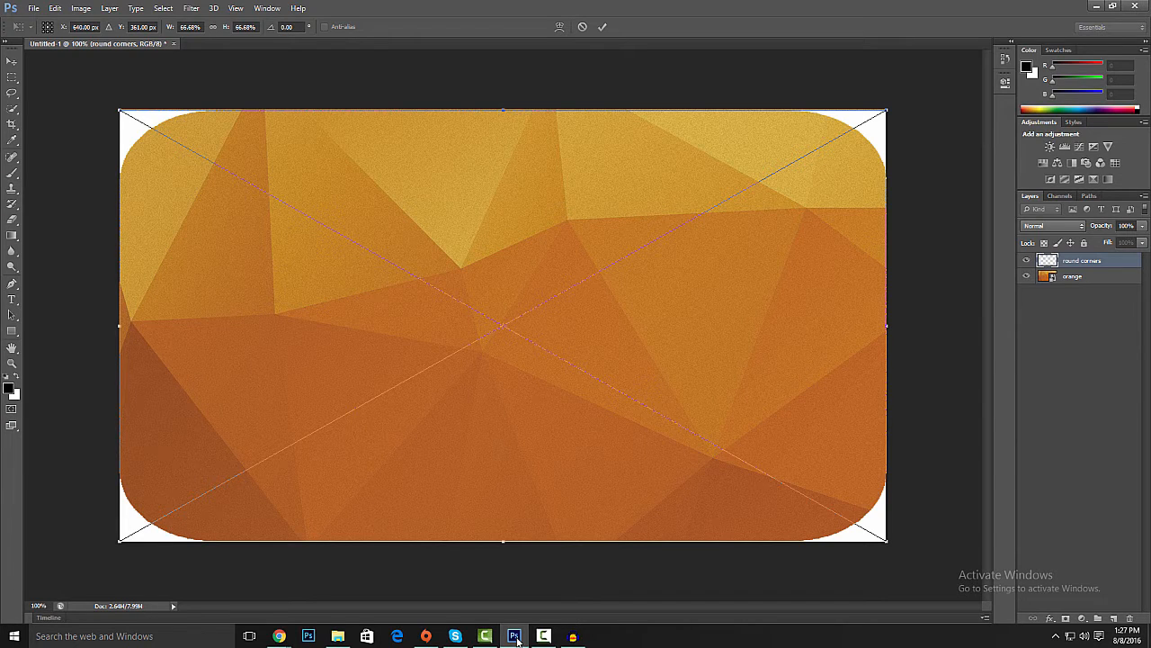
pyautogui.press('Return')
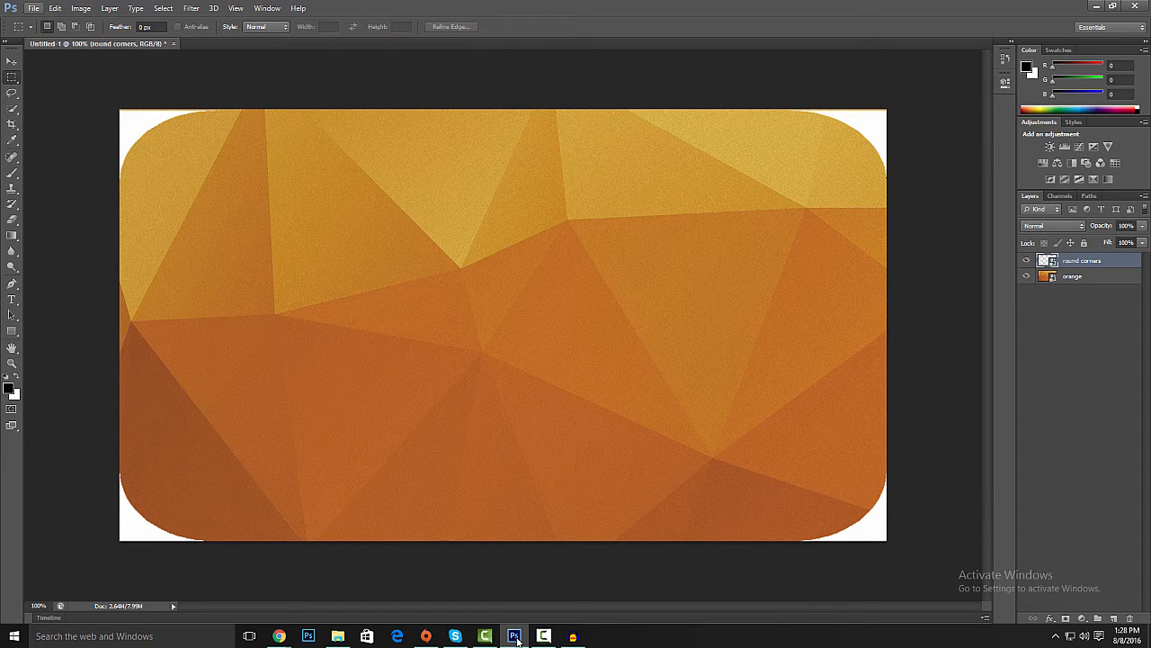
pyautogui.click(34, 8)
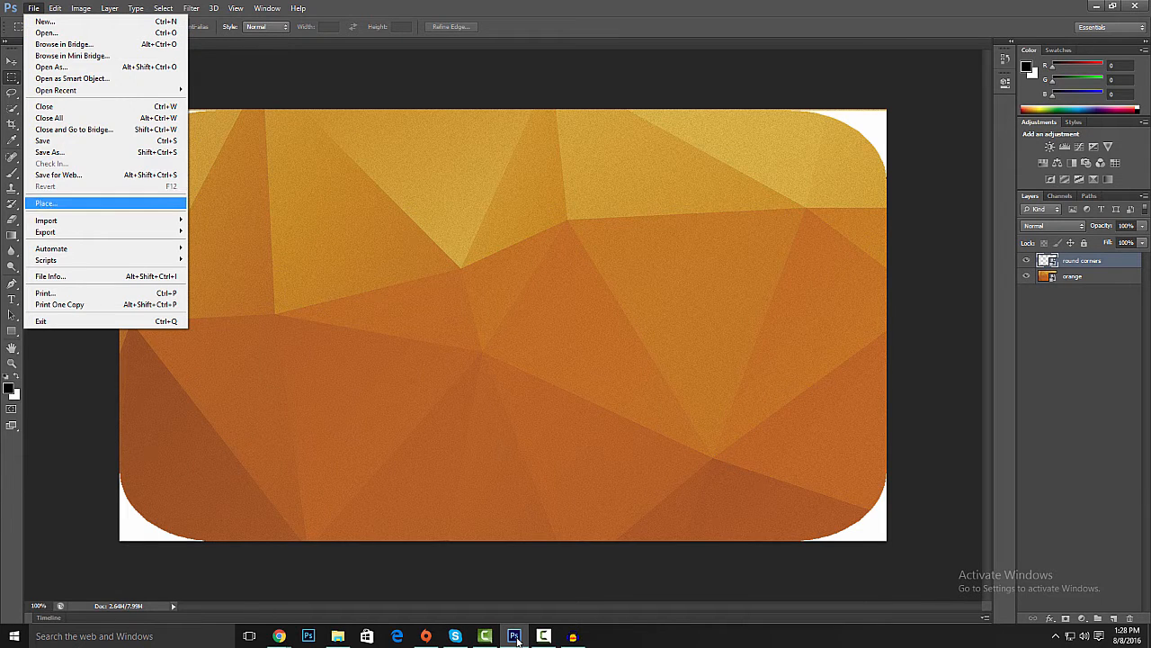
pyautogui.click(47, 204)
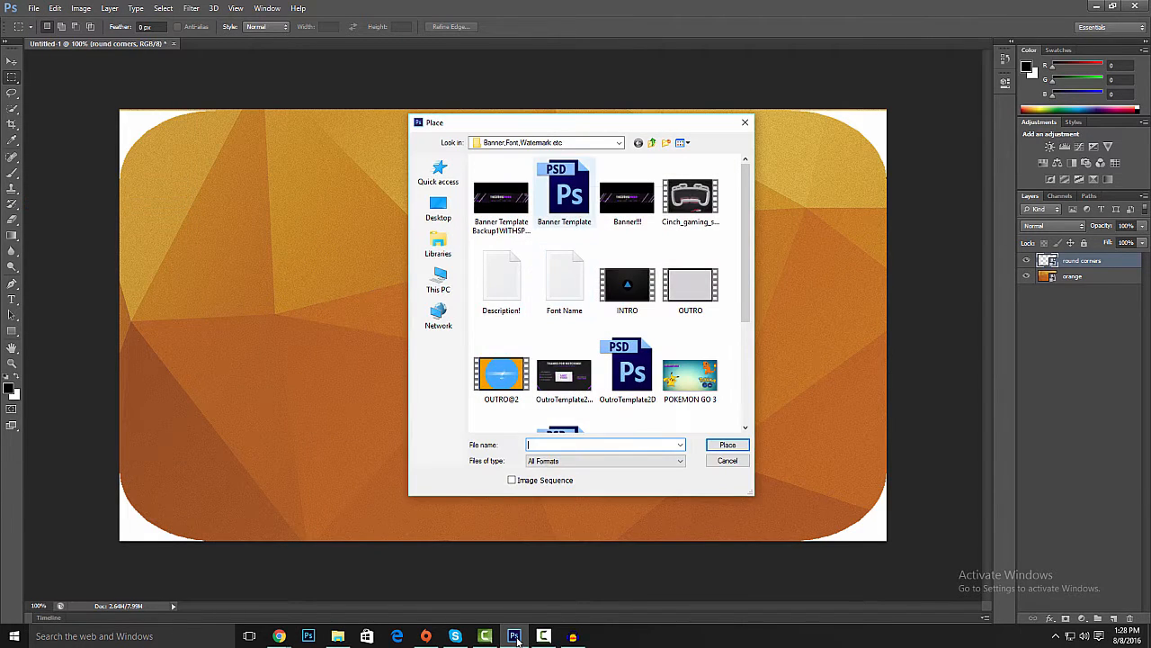
pyautogui.click(619, 143)
pyautogui.click(529, 165)
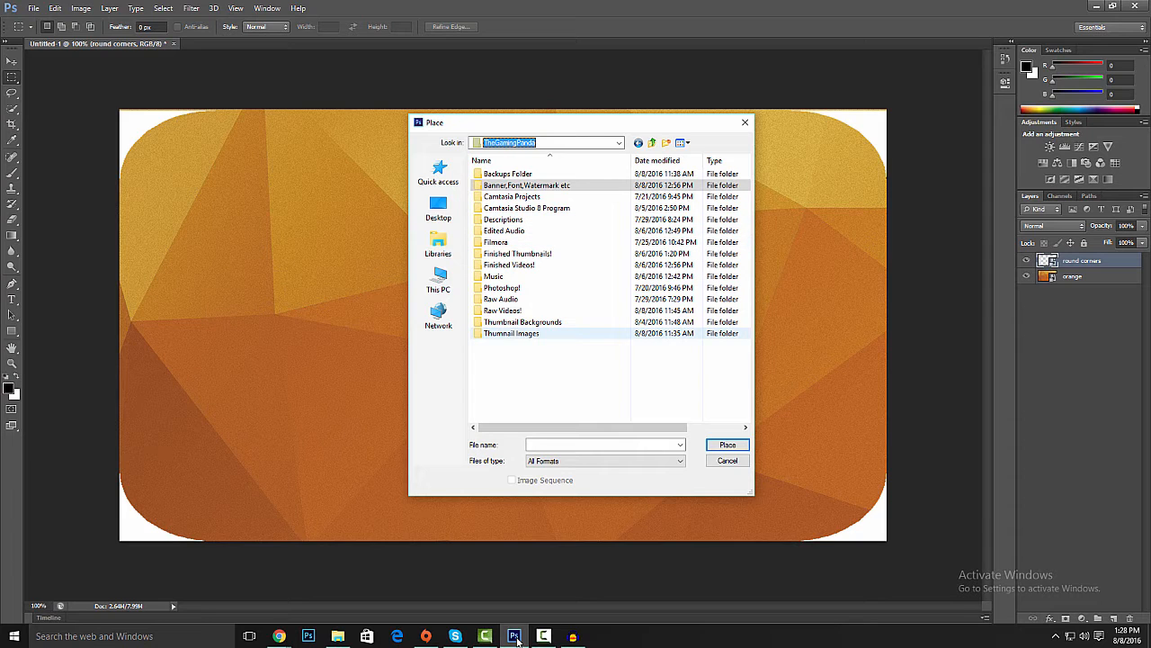
pyautogui.click(745, 122)
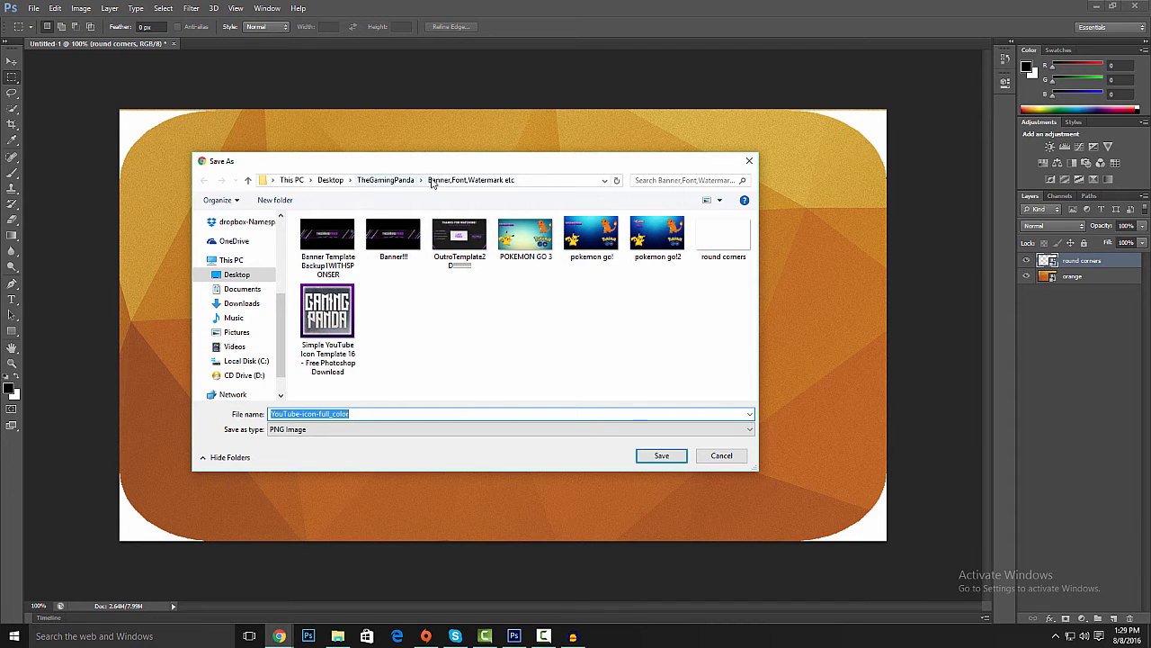
# Step: Save the YouTube-icon-full_color PNG into the Thumnail Images folder inside TheGamingPanda
pyautogui.click(390, 185)
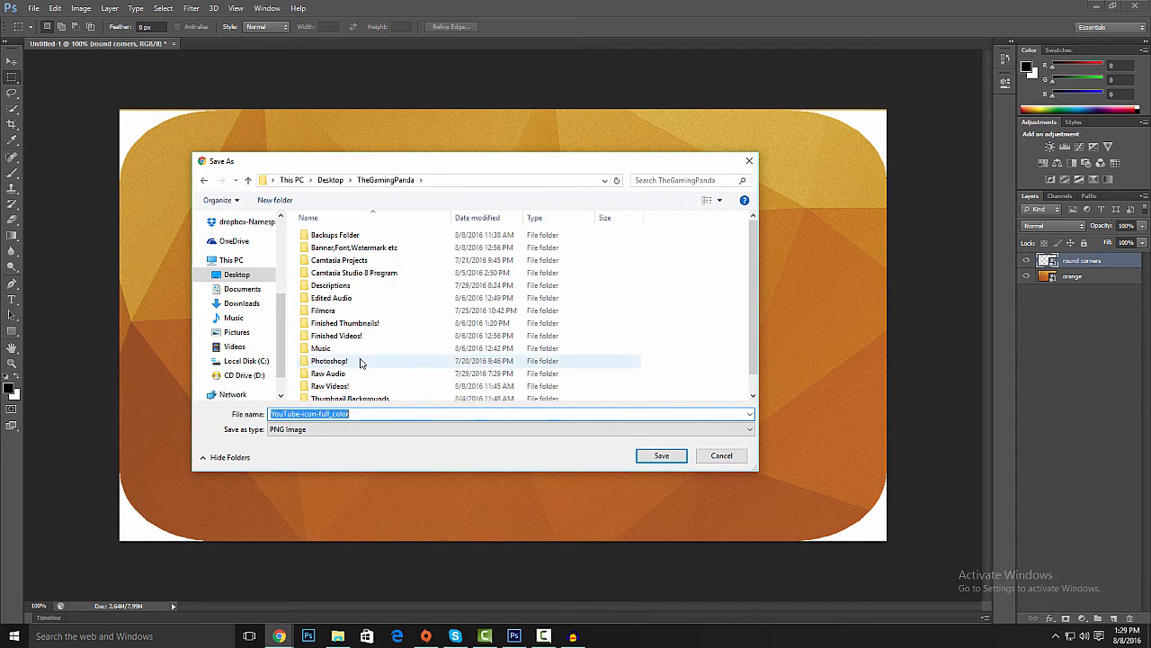
pyautogui.scroll(-1, 360, 362)
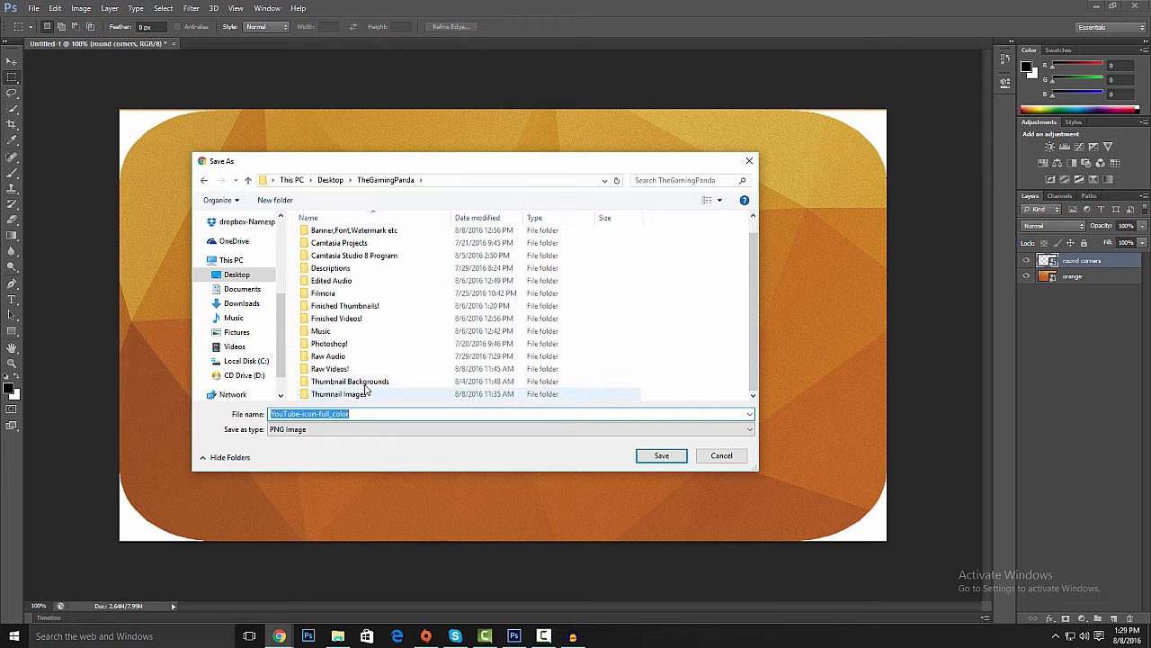
pyautogui.doubleClick(363, 393)
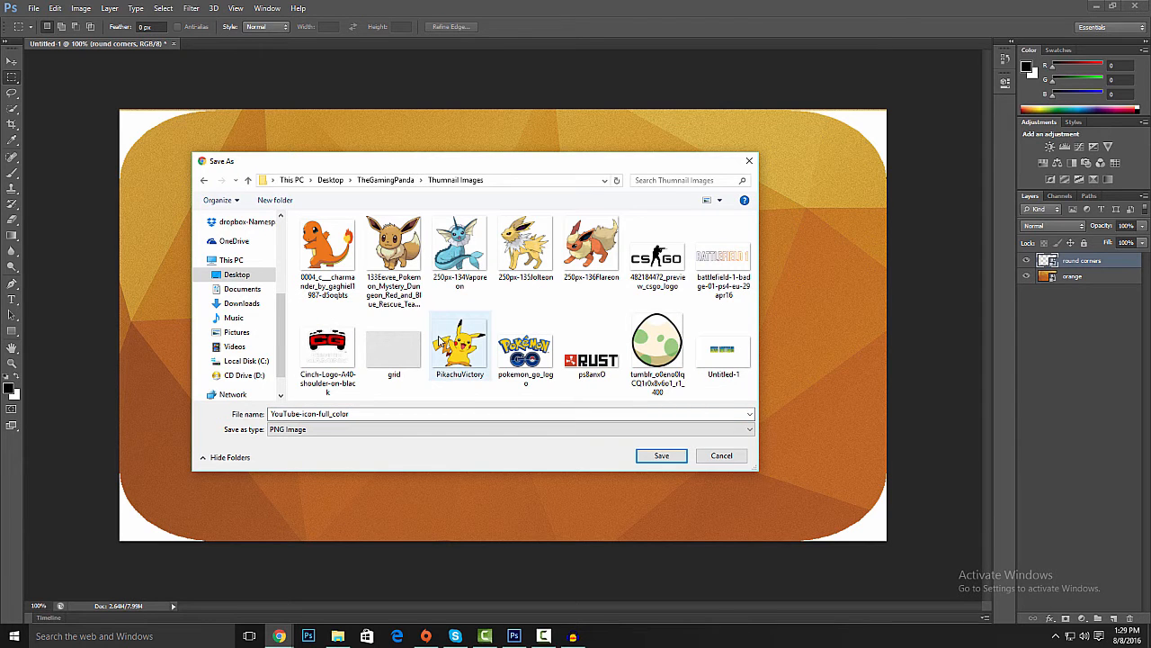
pyautogui.click(659, 457)
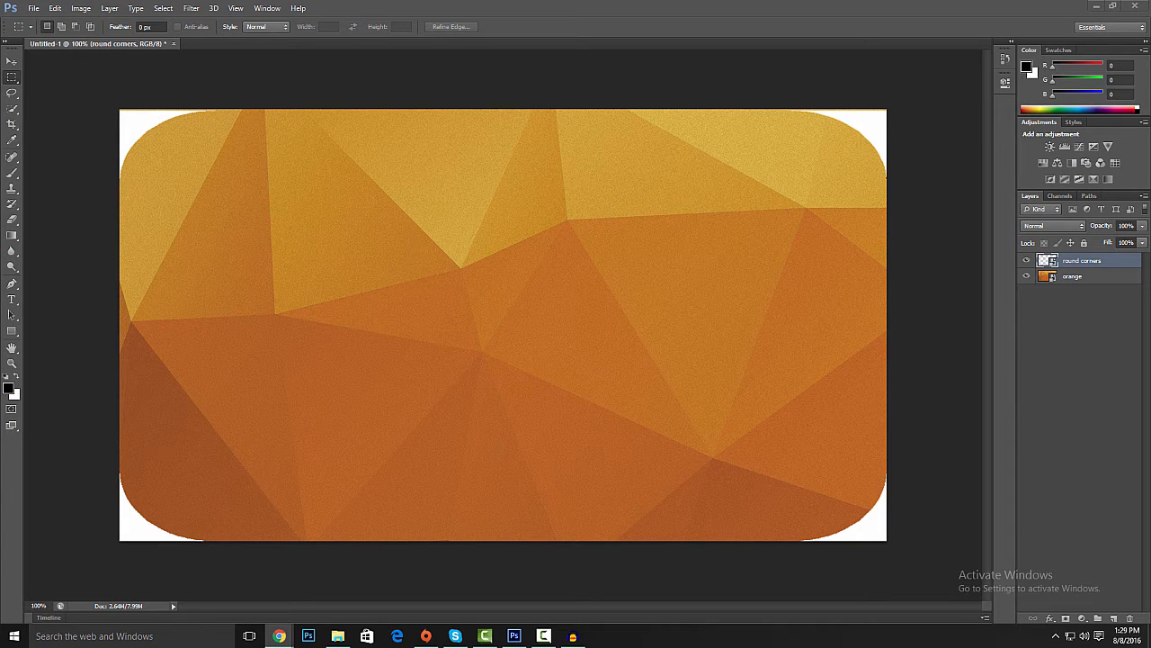
# Step: Place the YouTube-icon-full_color image from TheGamingPanda's Thumnail Images folder into the thumbnail document
pyautogui.click(33, 8)
pyautogui.click(54, 203)
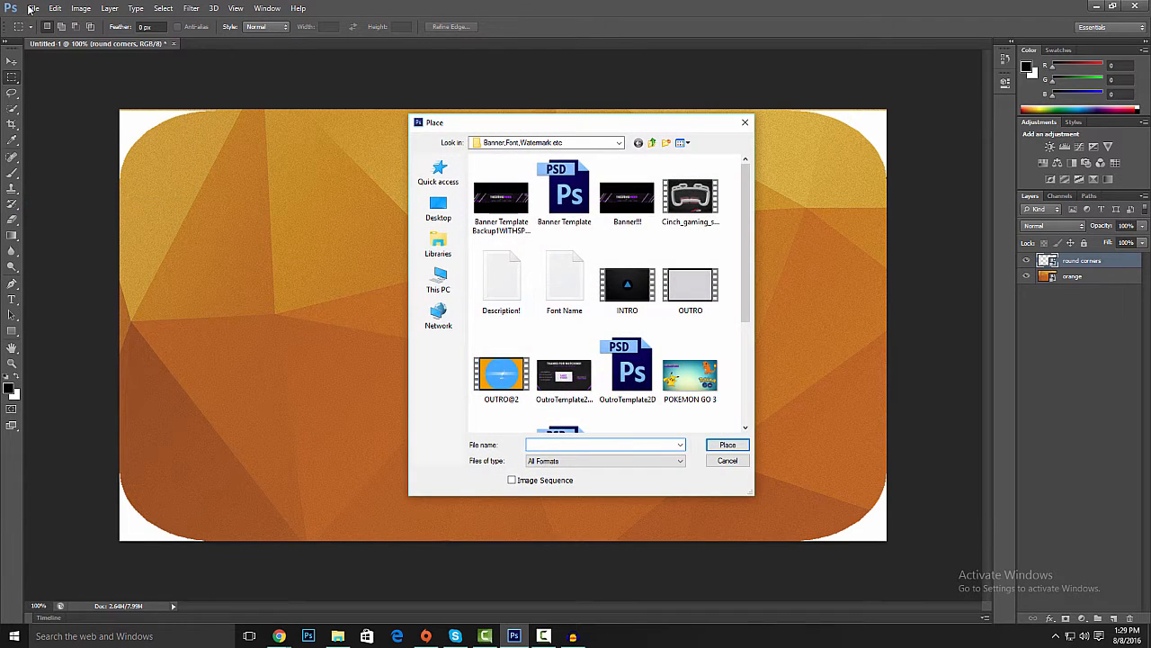
pyautogui.click(547, 143)
pyautogui.click(531, 164)
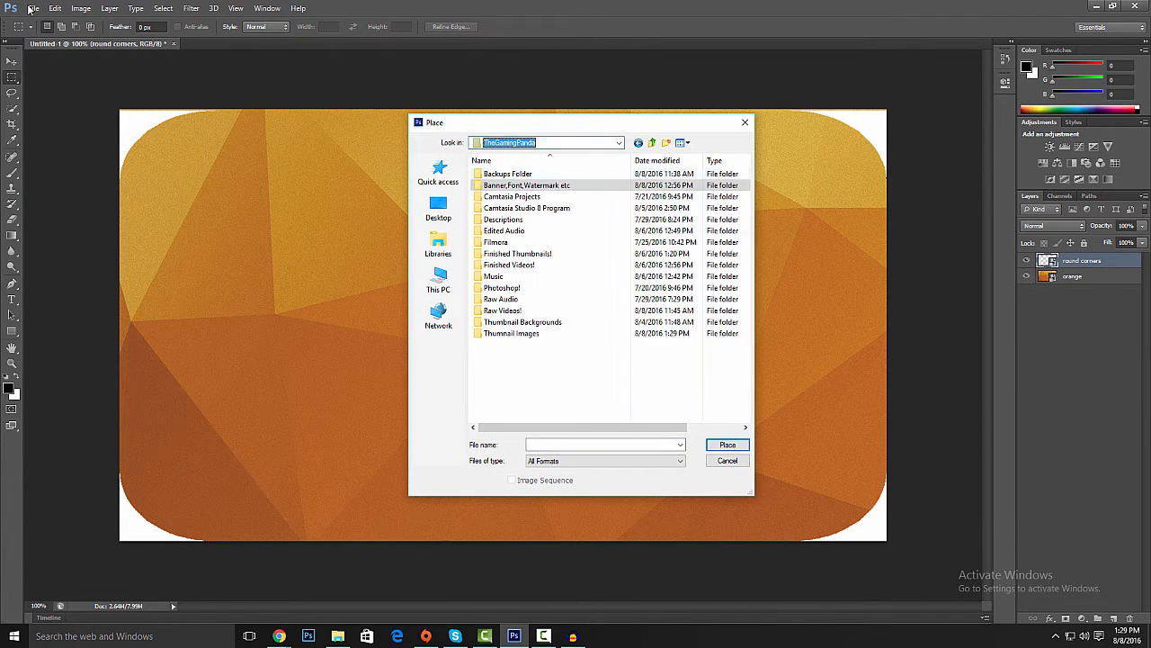
pyautogui.doubleClick(511, 333)
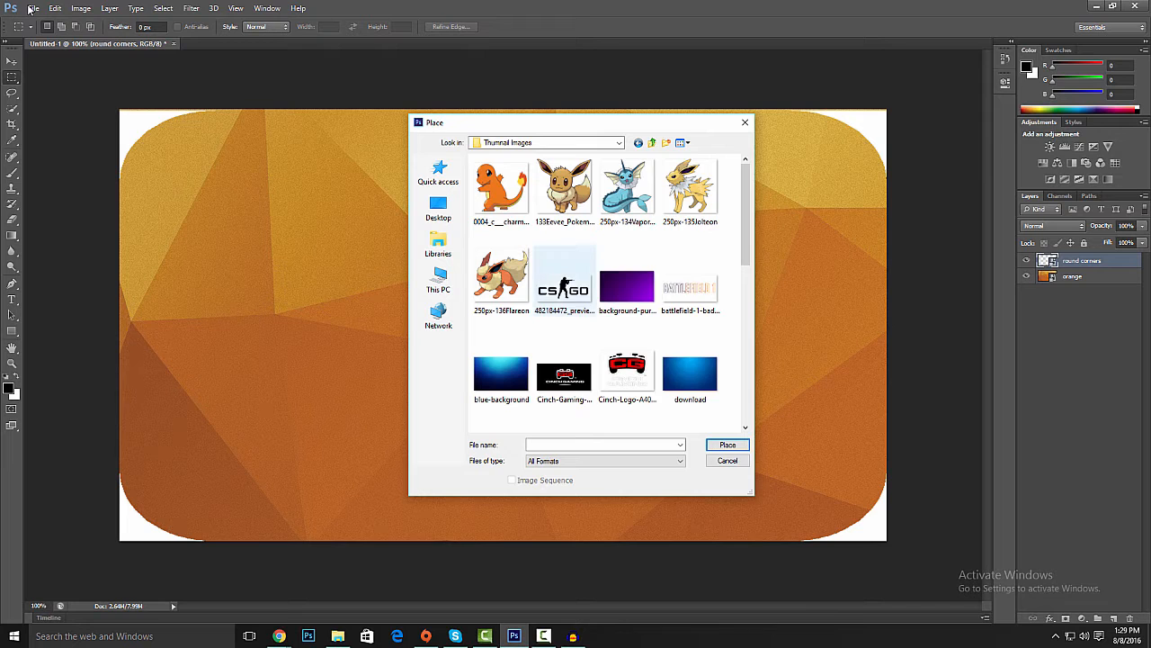
pyautogui.scroll(-8, 565, 279)
pyautogui.click(629, 382)
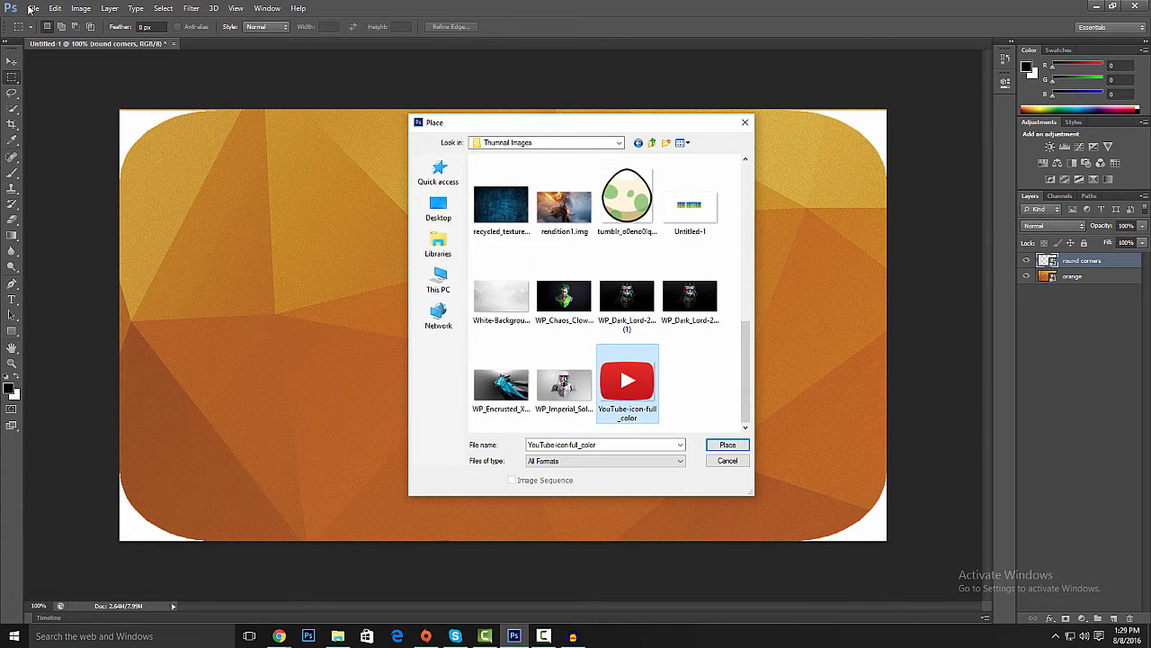
pyautogui.doubleClick(629, 381)
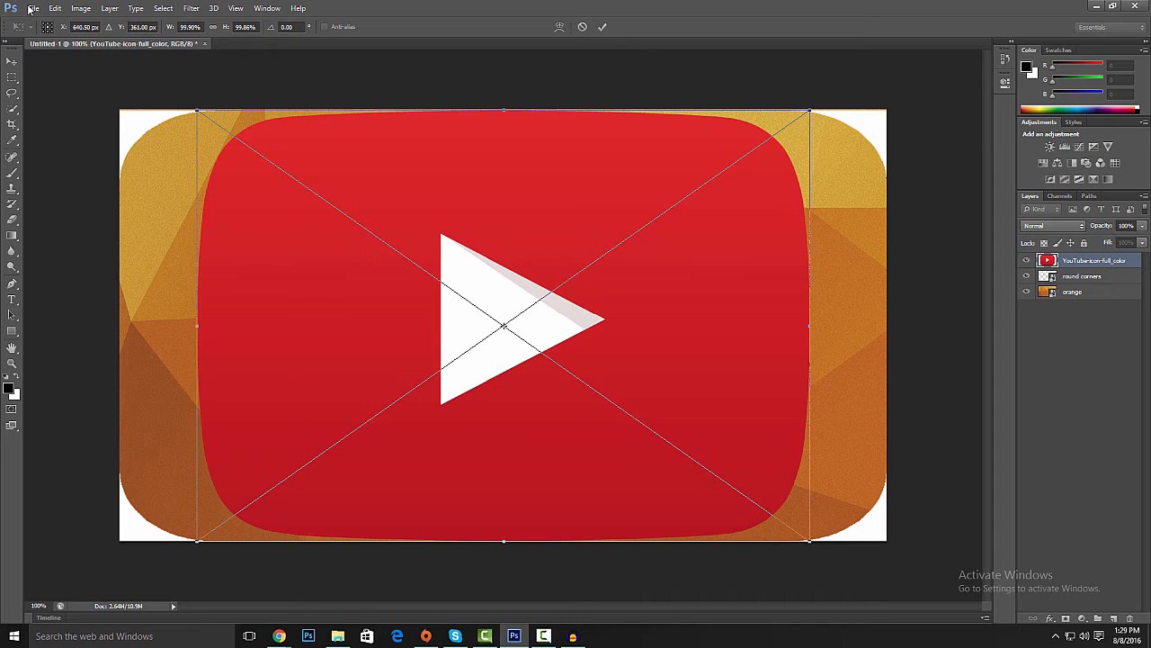
# Step: Scale the YouTube icon to about 25%, rotate it 15°, move it to the canvas's upper-right corner and commit the placement
pyautogui.moveTo(810, 111); pyautogui.dragTo(350, 434)
pyautogui.moveTo(281, 444); pyautogui.dragTo(754, 154)
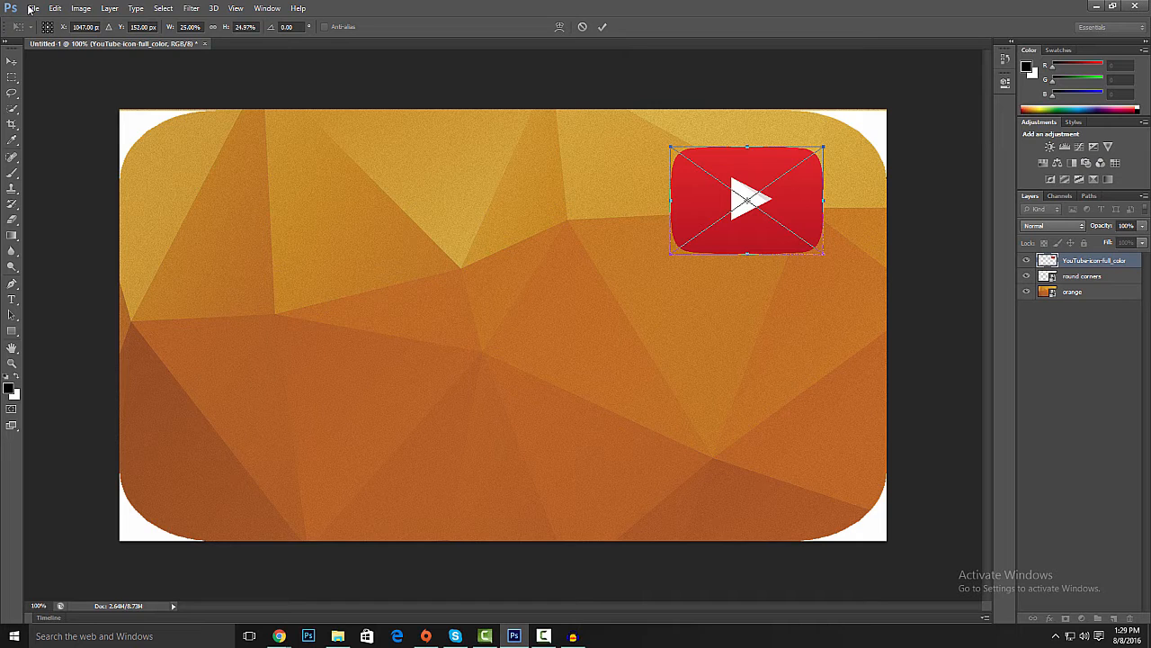
pyautogui.moveTo(833, 142); pyautogui.dragTo(842, 168)
pyautogui.moveTo(754, 164); pyautogui.dragTo(783, 161)
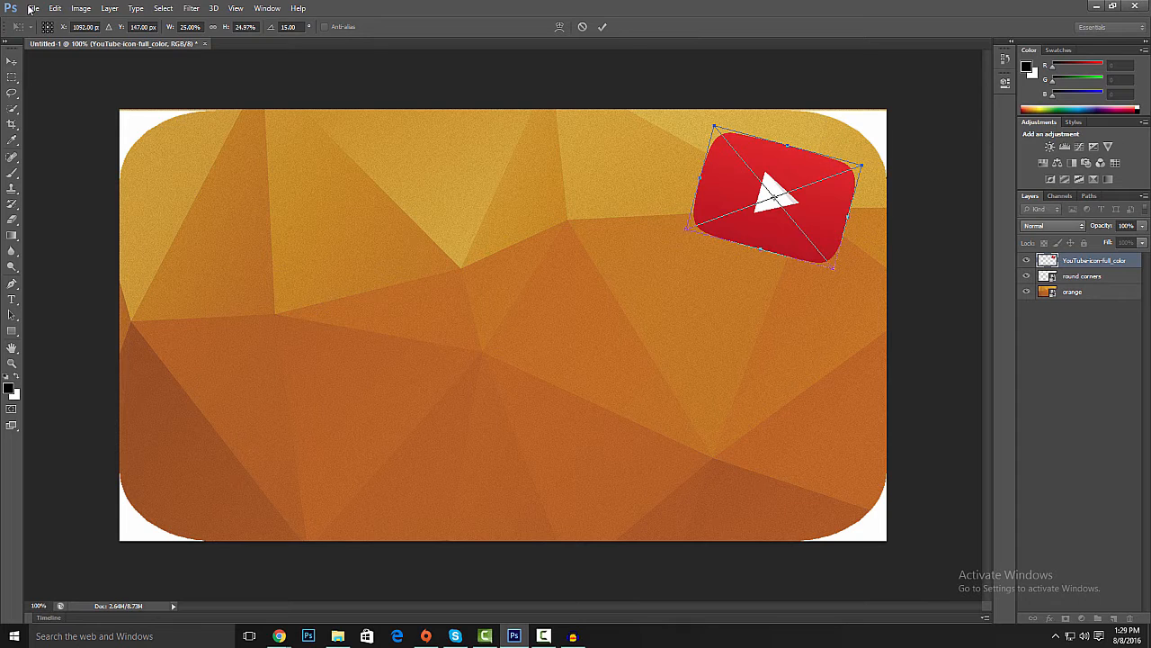
pyautogui.press('Return')
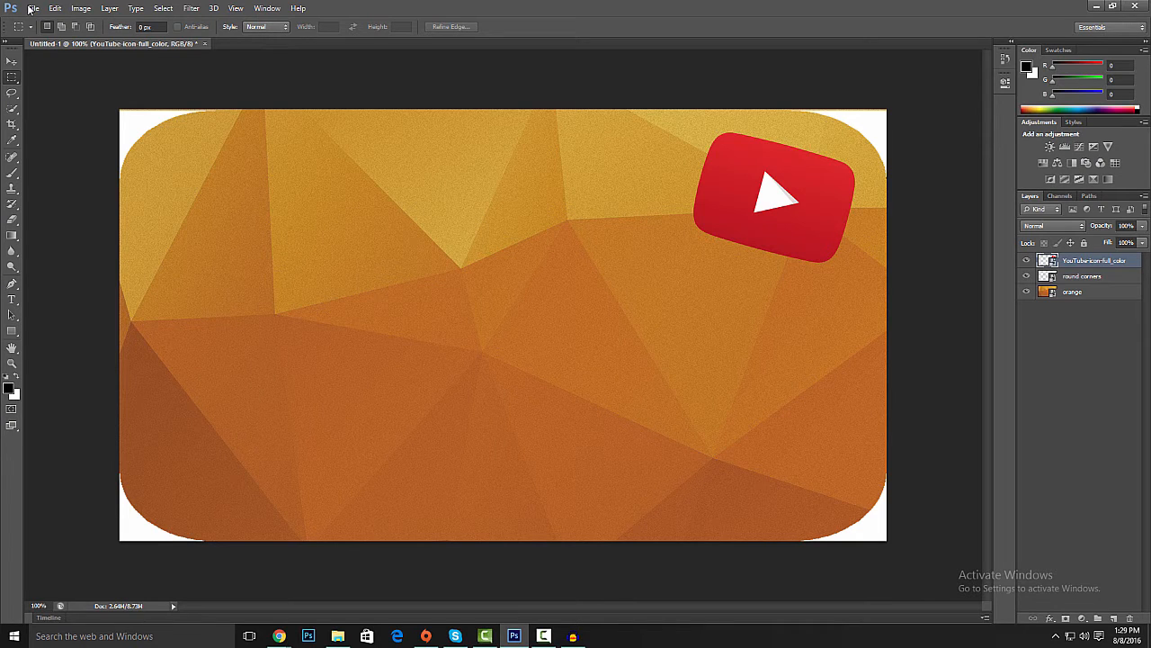
pyautogui.hotkey('alt', 'Tab')
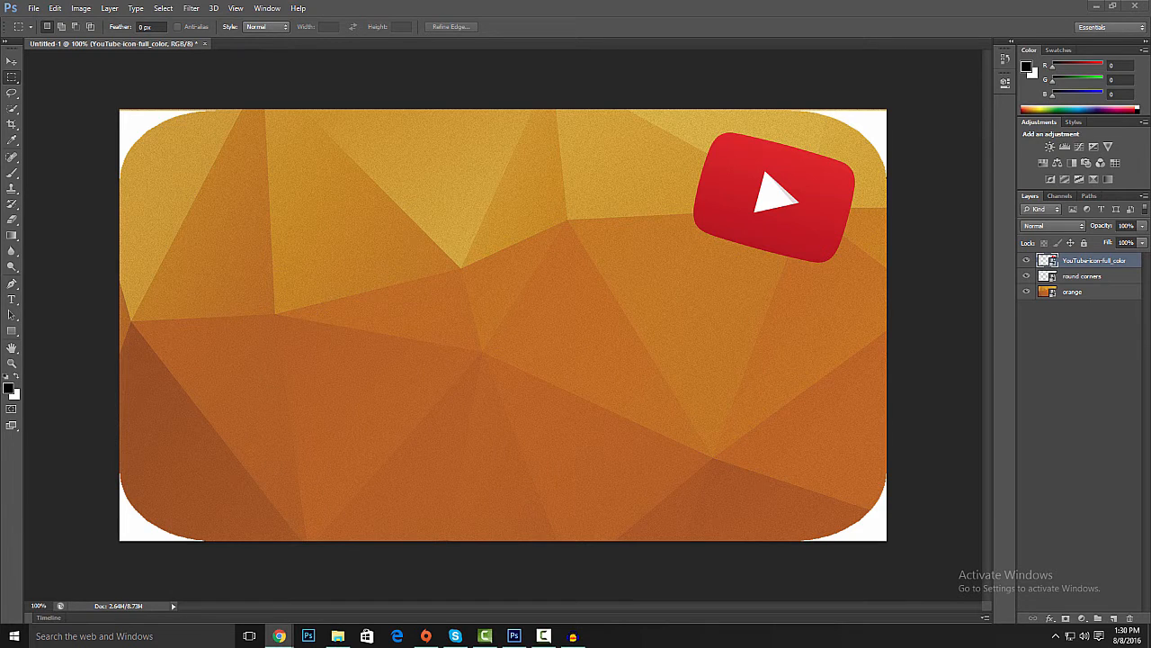
pyautogui.hotkey('alt', 'Tab')
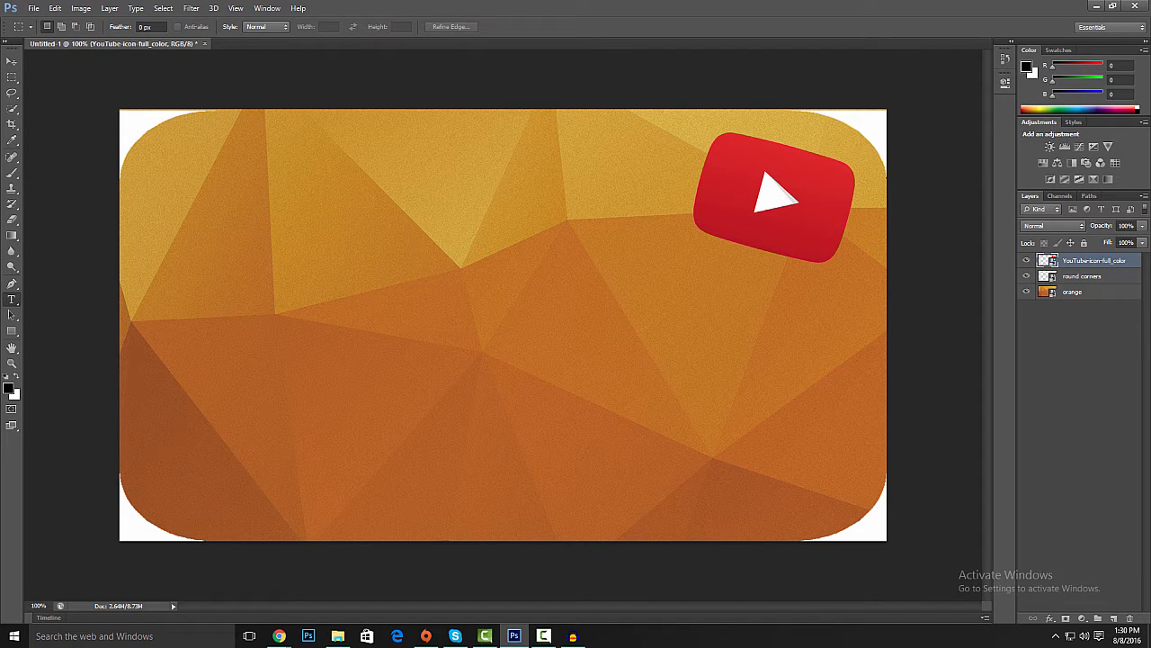
# Step: Add the white title text "How I make my thumbnails" in BadaBoom BB at 180 pt on a new text layer
pyautogui.press('t')
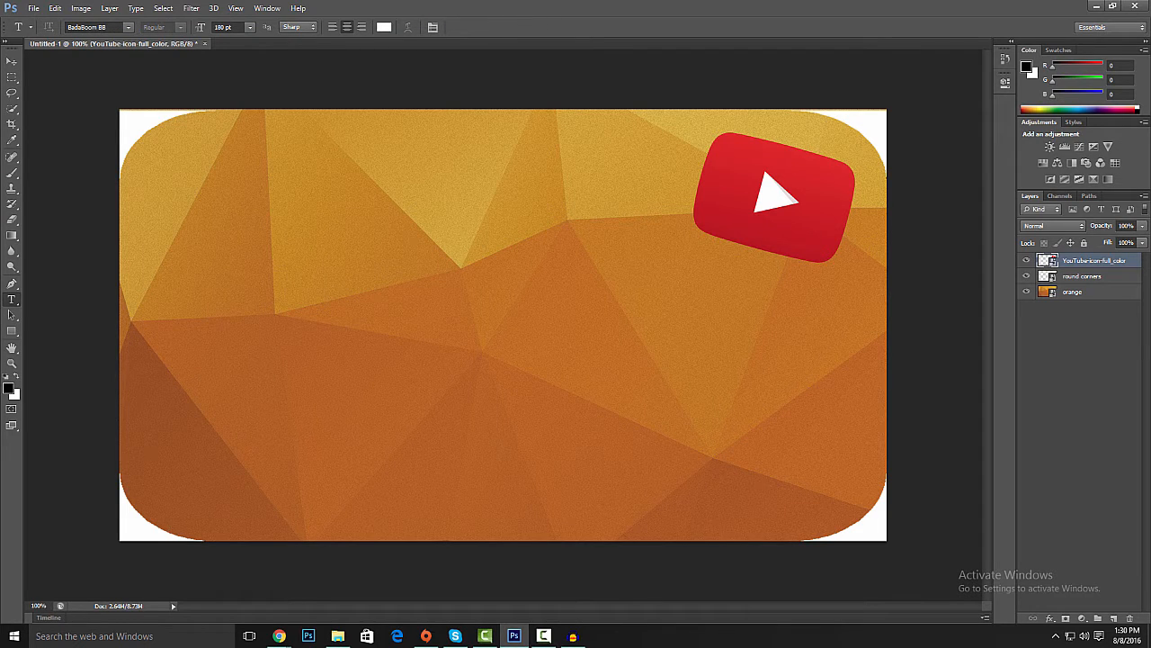
pyautogui.click(251, 279)
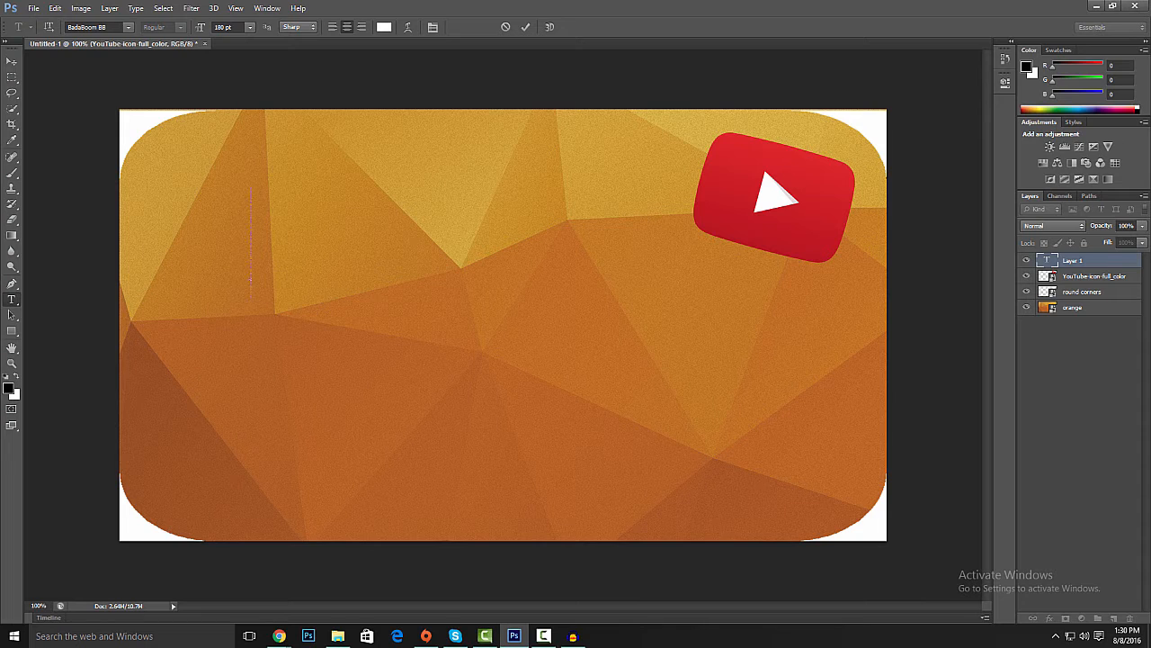
pyautogui.write('H')
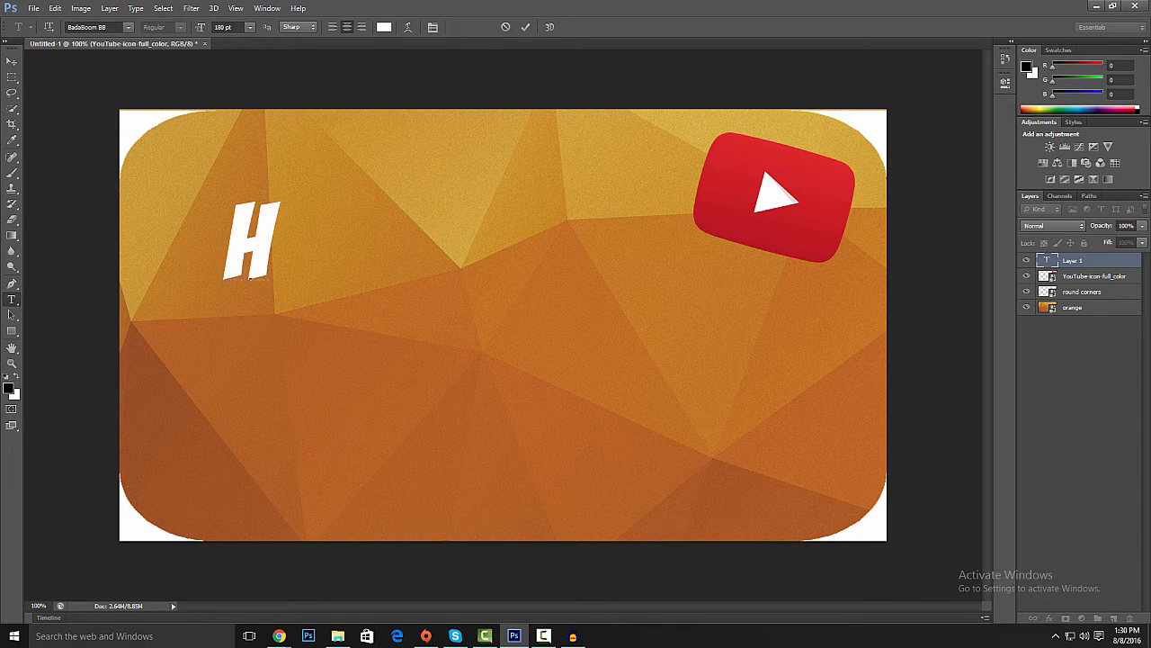
pyautogui.write('OW I MAKE')
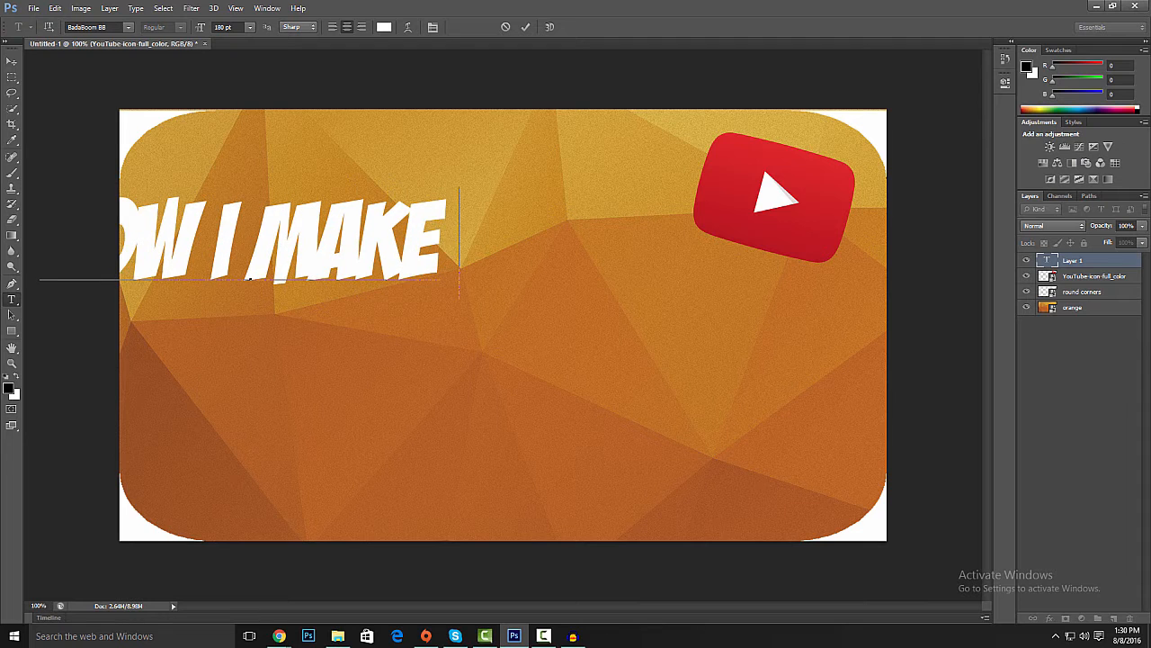
pyautogui.write(' MY THUMNA')
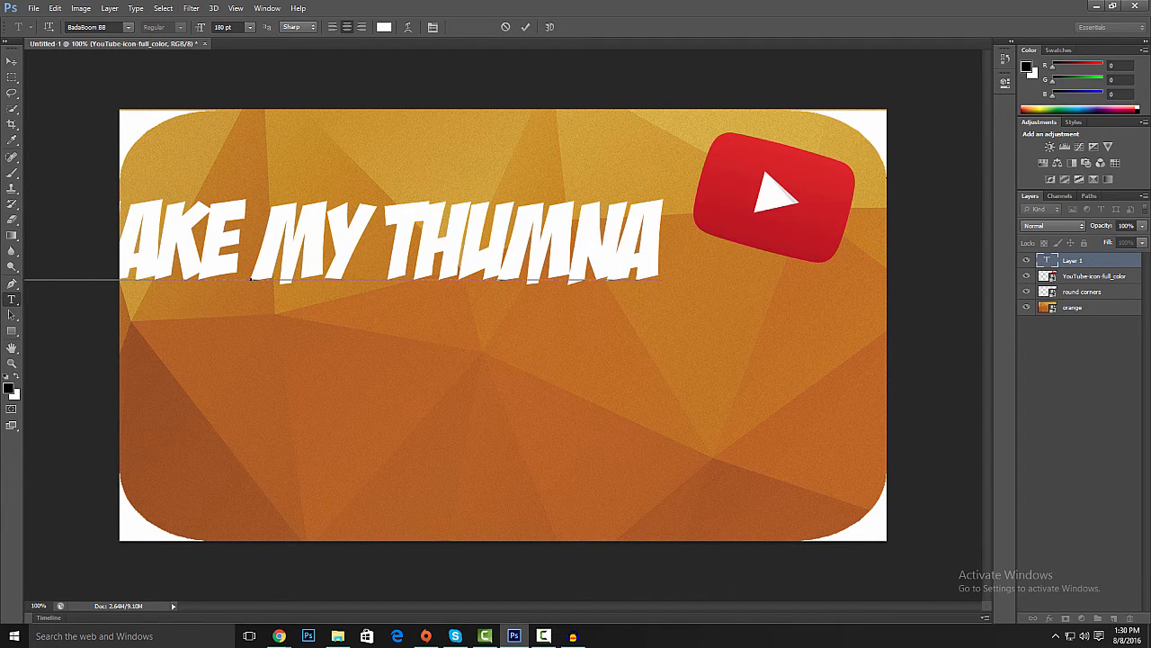
pyautogui.press('BackSpace')
pyautogui.press('BackSpace')
pyautogui.write('BNAILS')
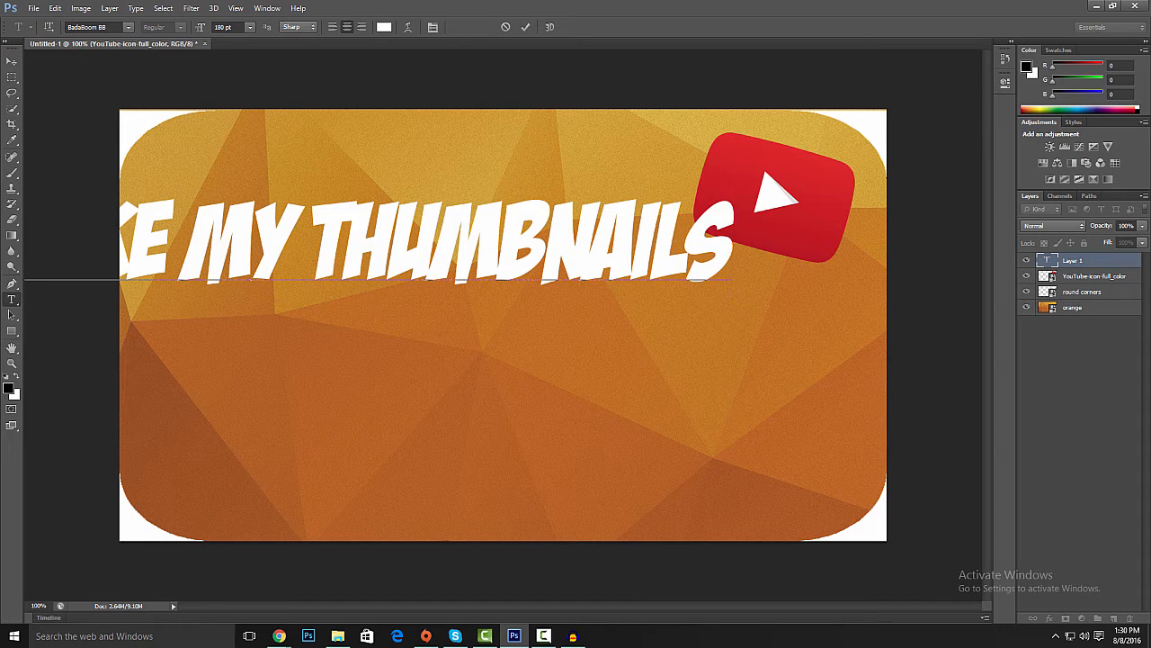
pyautogui.hotkey('ctrl', 'Return')
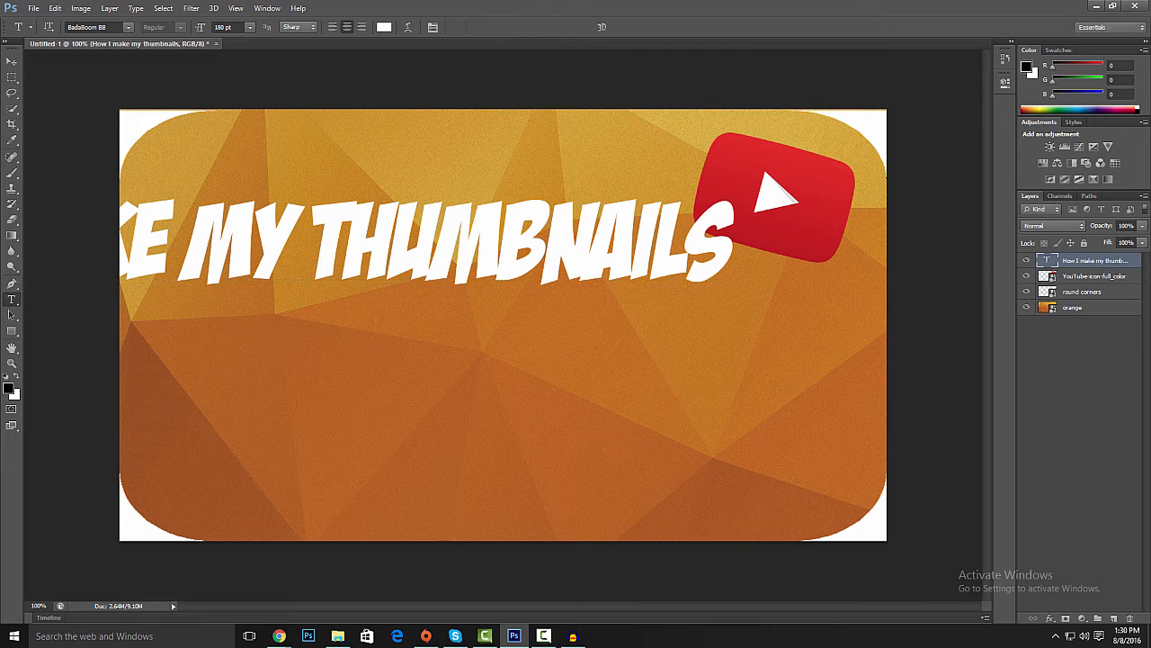
# Step: Set the title text's font size to 120 pt and position it across the canvas just below the middle
pyautogui.press('v')
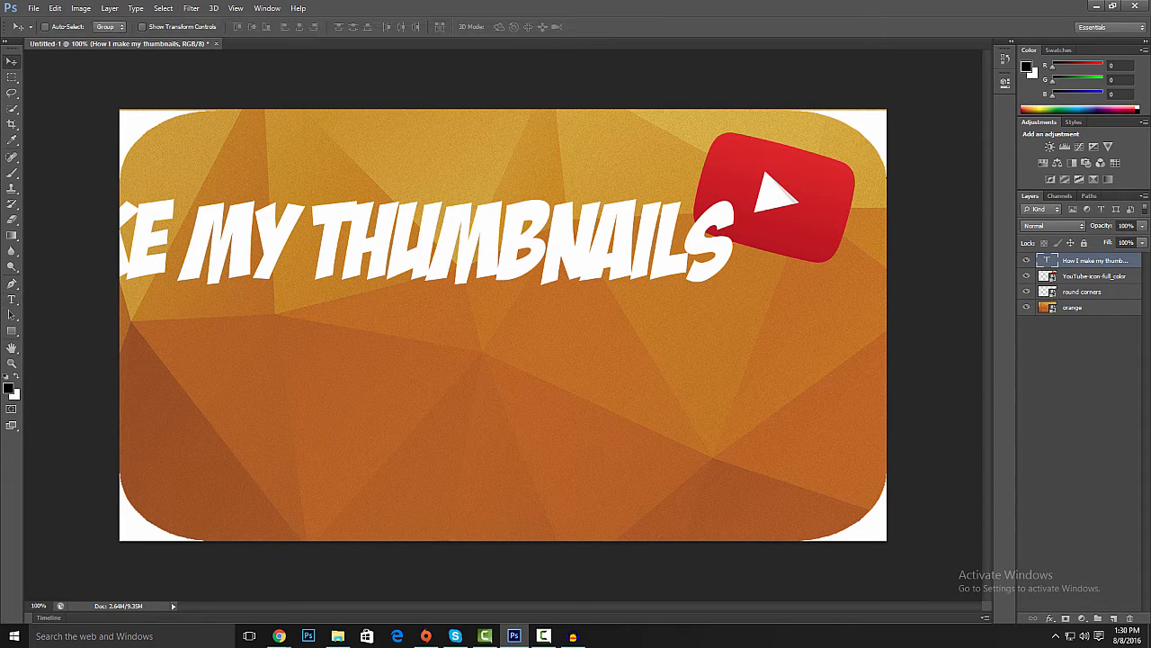
pyautogui.moveTo(396, 220); pyautogui.dragTo(653, 367)
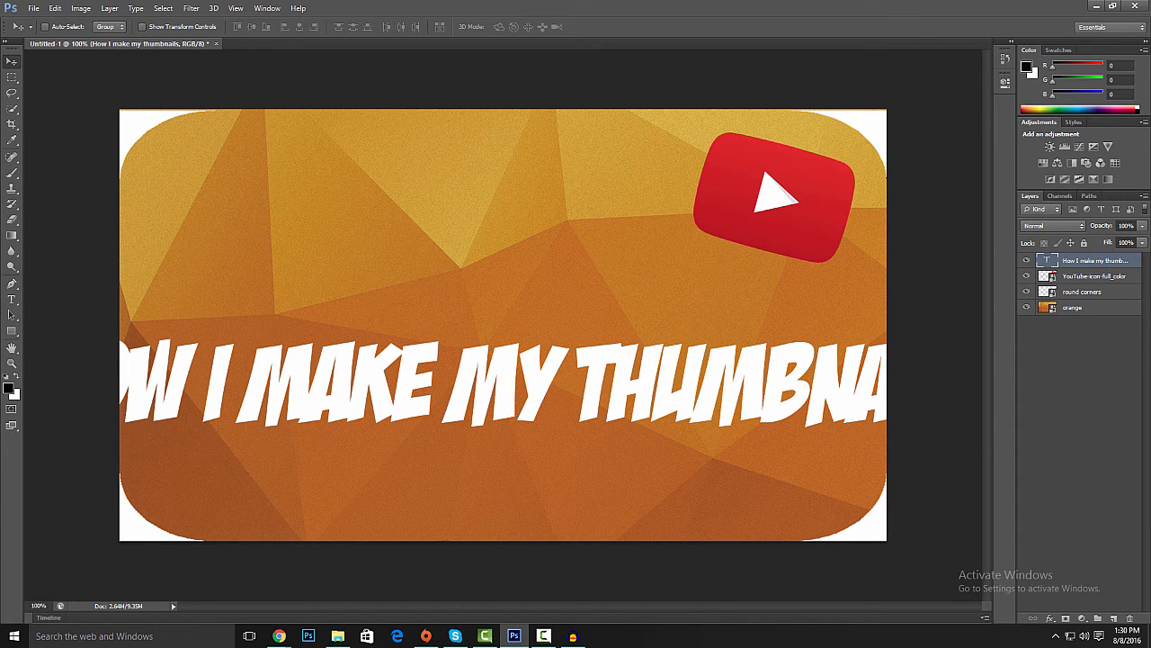
pyautogui.doubleClick(1045, 260)
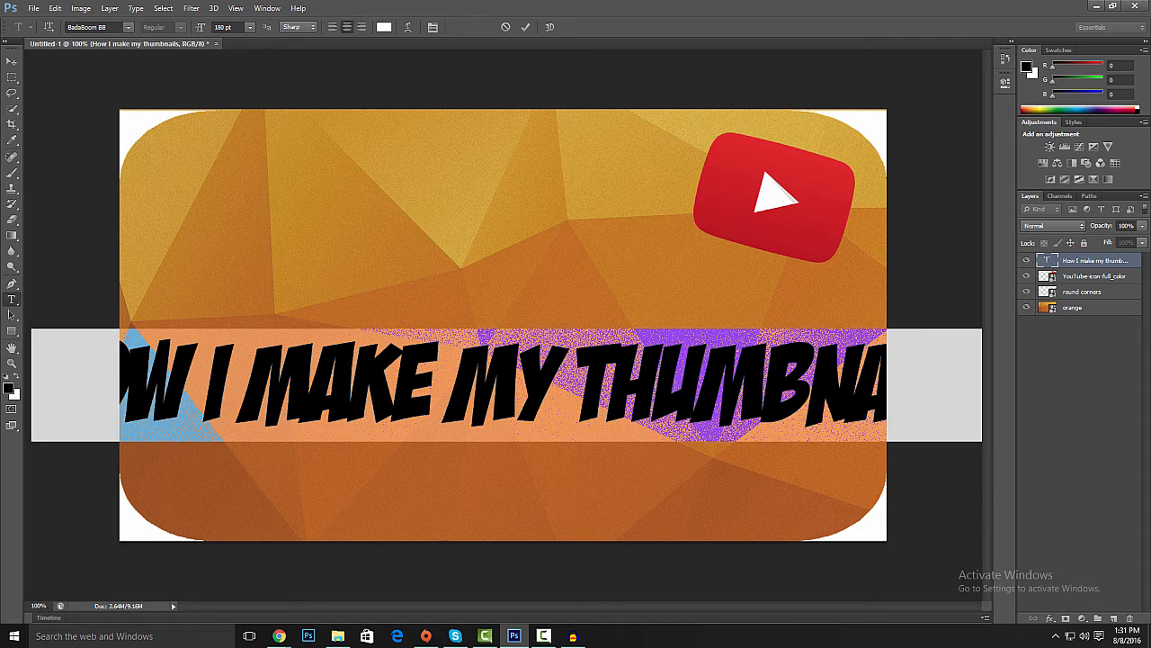
pyautogui.moveTo(233, 27); pyautogui.dragTo(212, 27)
pyautogui.write('120')
pyautogui.press('Return')
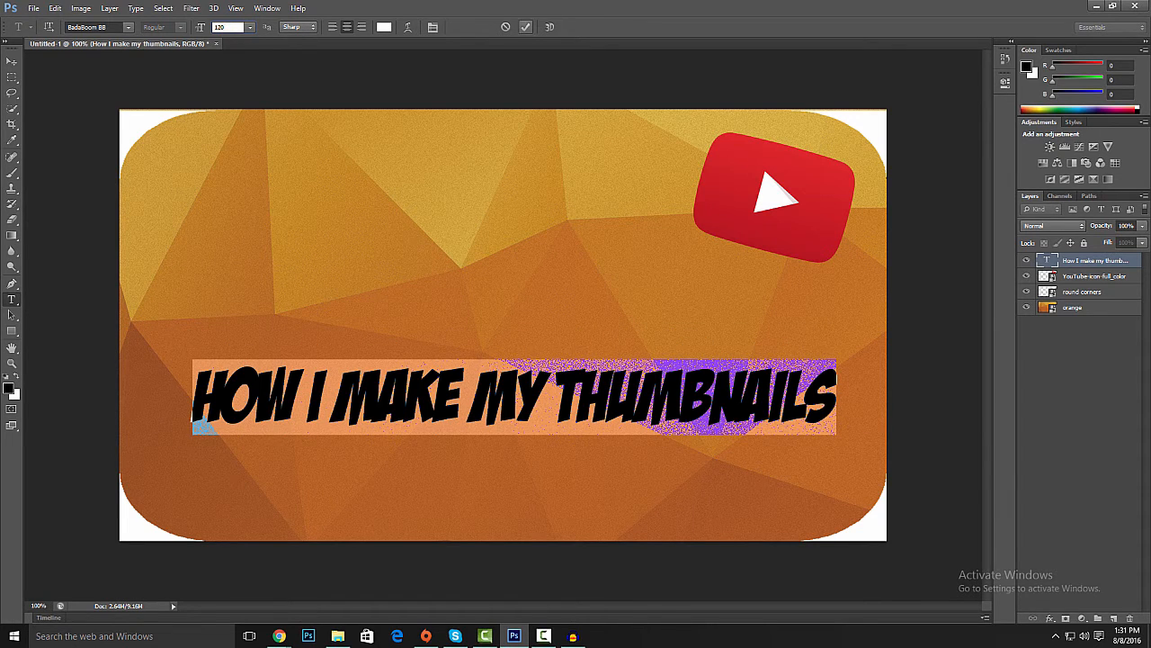
pyautogui.click(526, 27)
pyautogui.press('v')
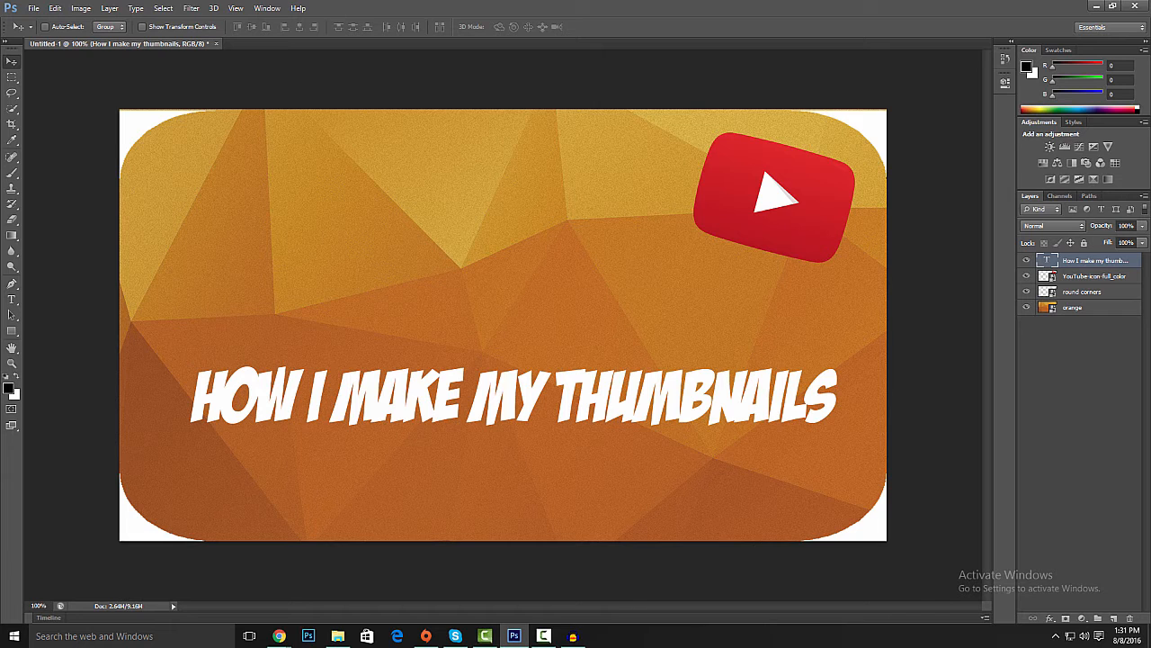
pyautogui.moveTo(559, 370); pyautogui.dragTo(548, 330)
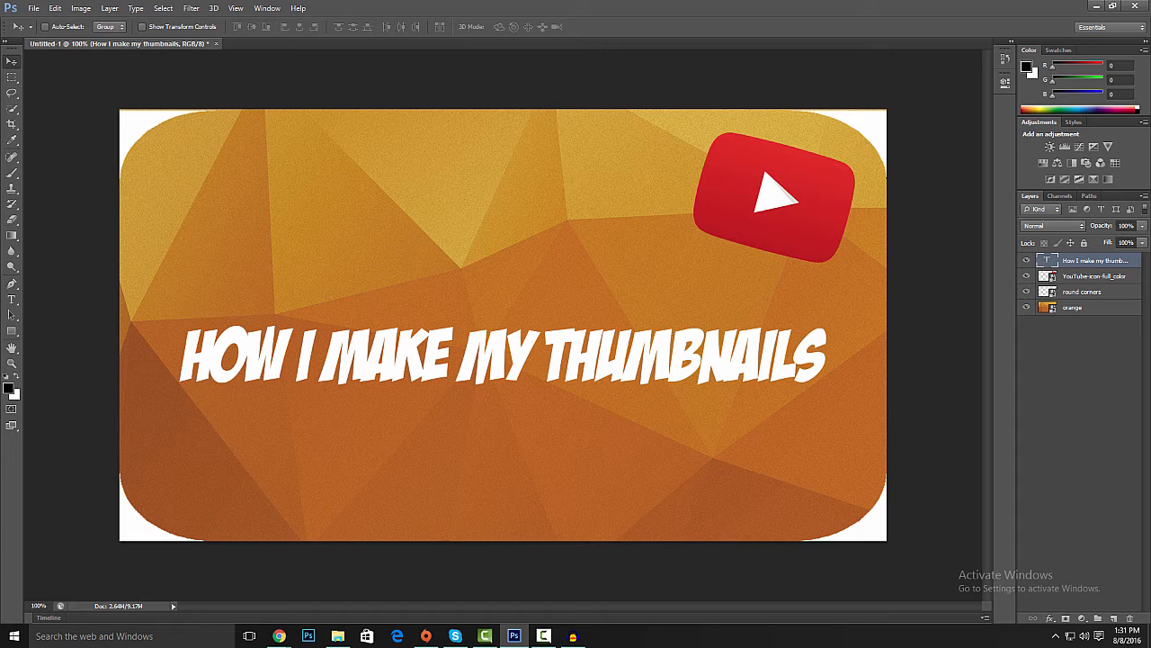
# Step: Move the "round corners" layer to the top of the layer stack, above the title text
pyautogui.moveTo(1082, 292); pyautogui.dragTo(1082, 260)
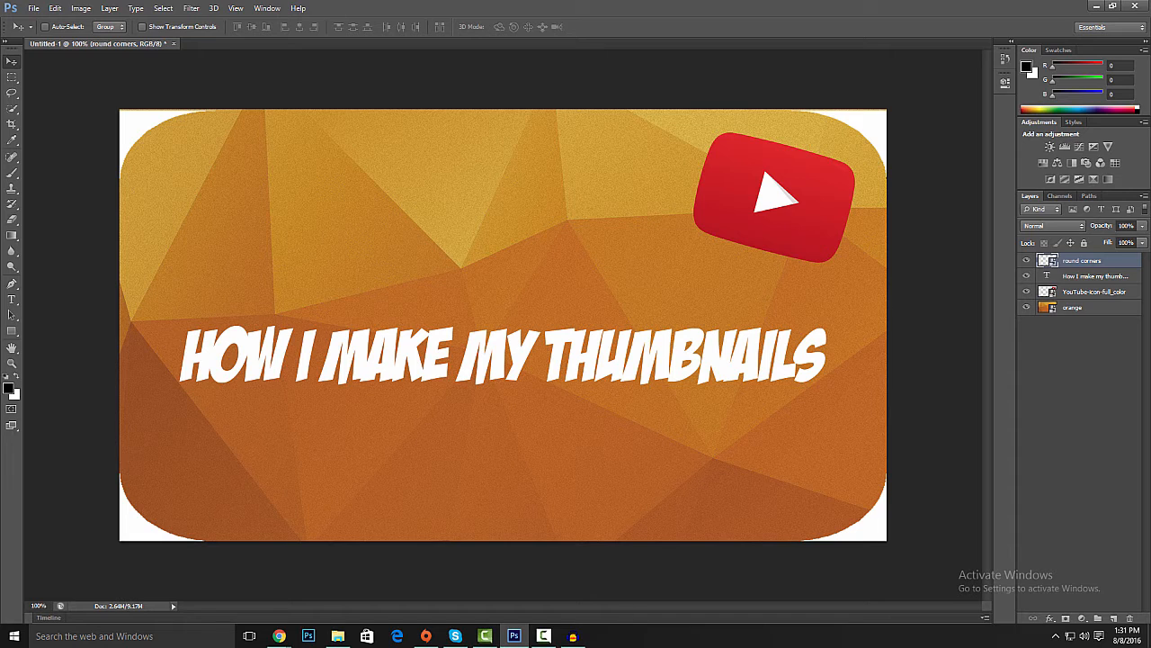
pyautogui.click(1095, 276)
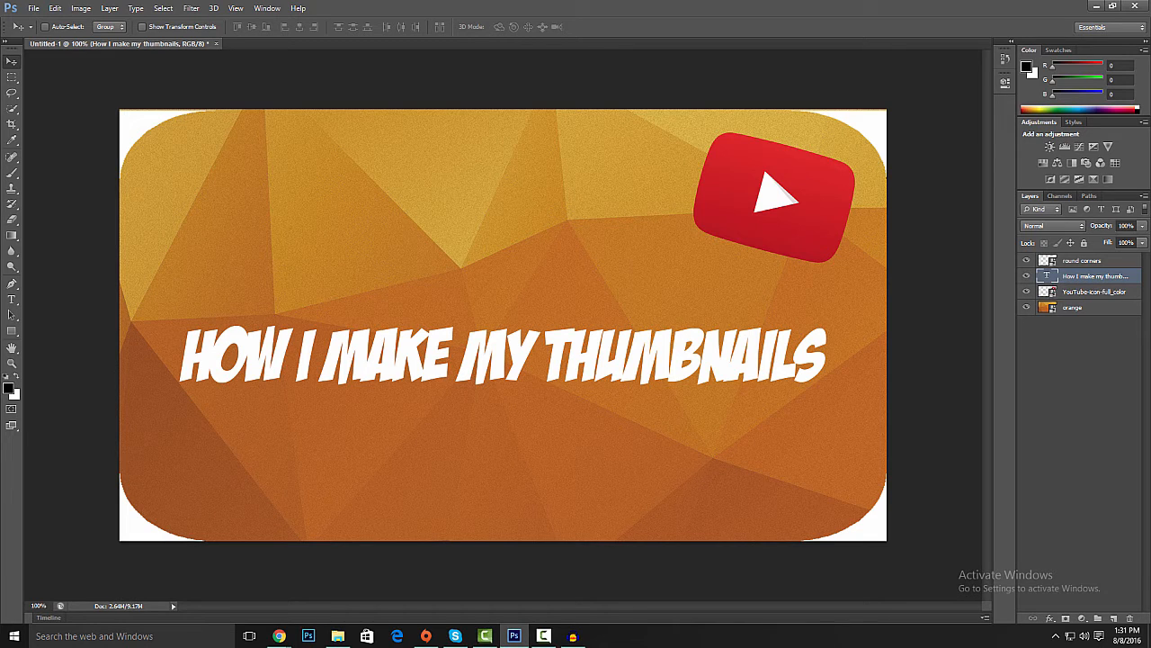
pyautogui.doubleClick(1047, 276)
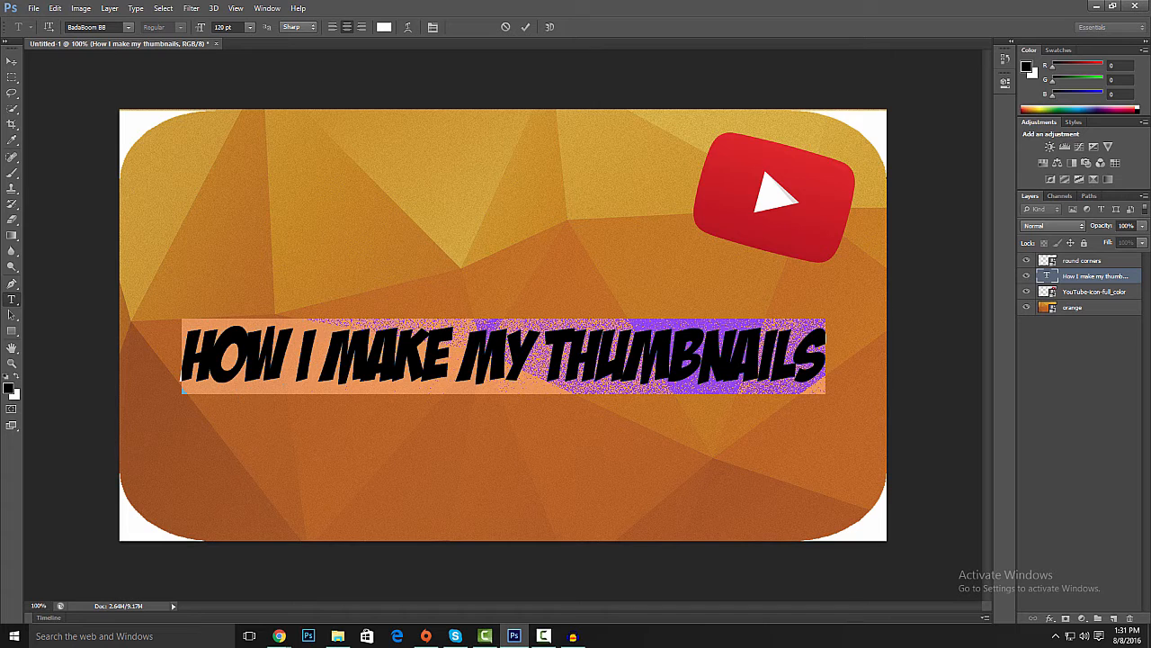
pyautogui.click(525, 27)
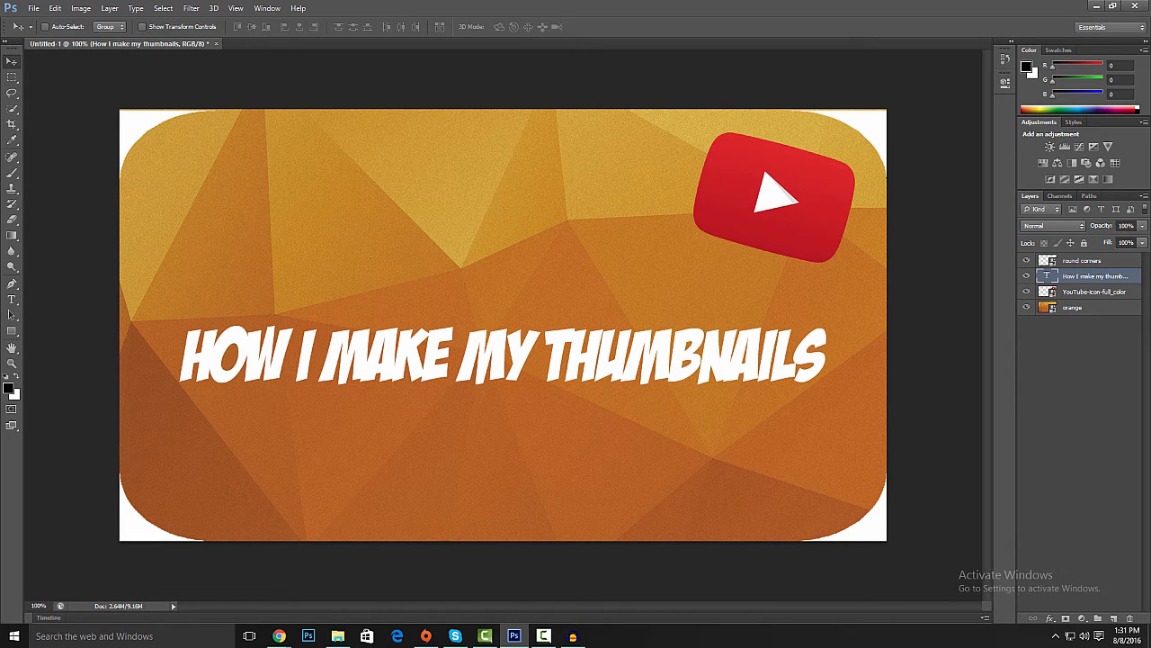
pyautogui.rightClick(1088, 276)
pyautogui.press('Escape')
# Step: Open the blending options of the title text layer and enable a black outside Stroke effect
pyautogui.rightClick(1079, 276)
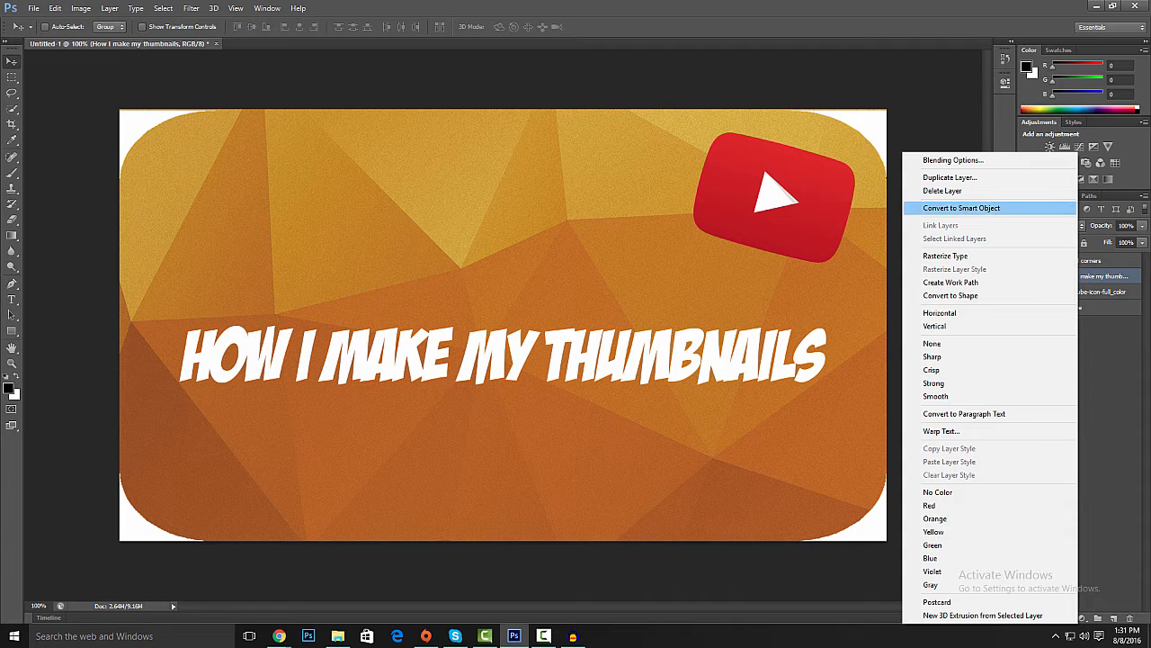
pyautogui.click(954, 160)
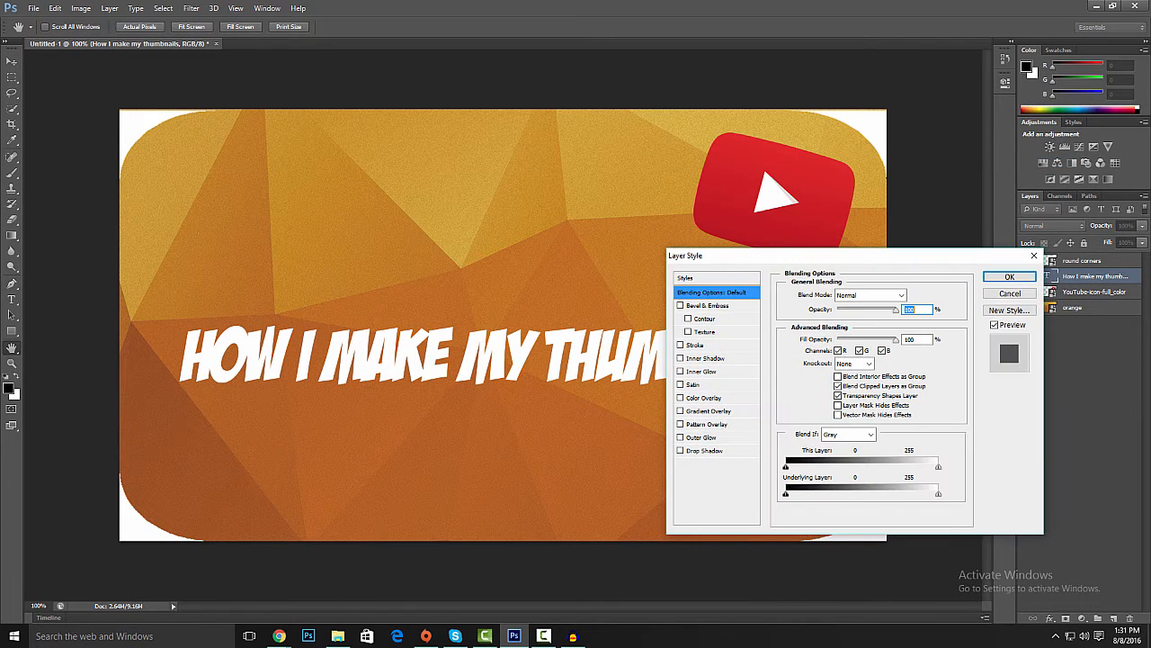
pyautogui.moveTo(753, 257); pyautogui.dragTo(368, 180)
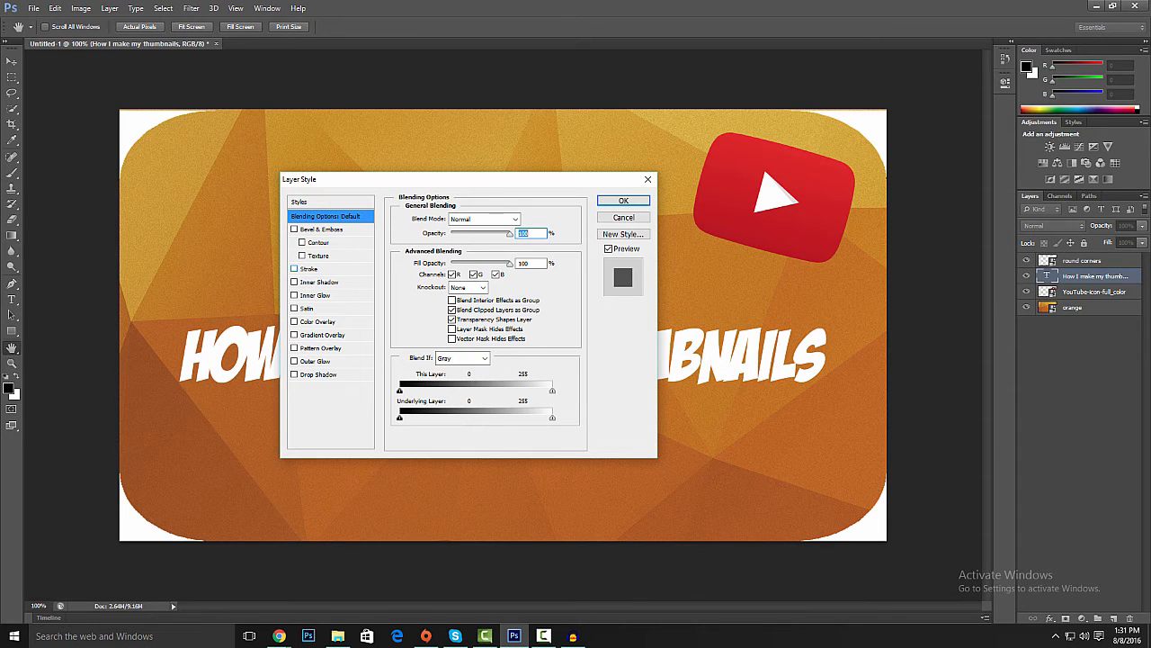
pyautogui.click(294, 268)
pyautogui.click(310, 269)
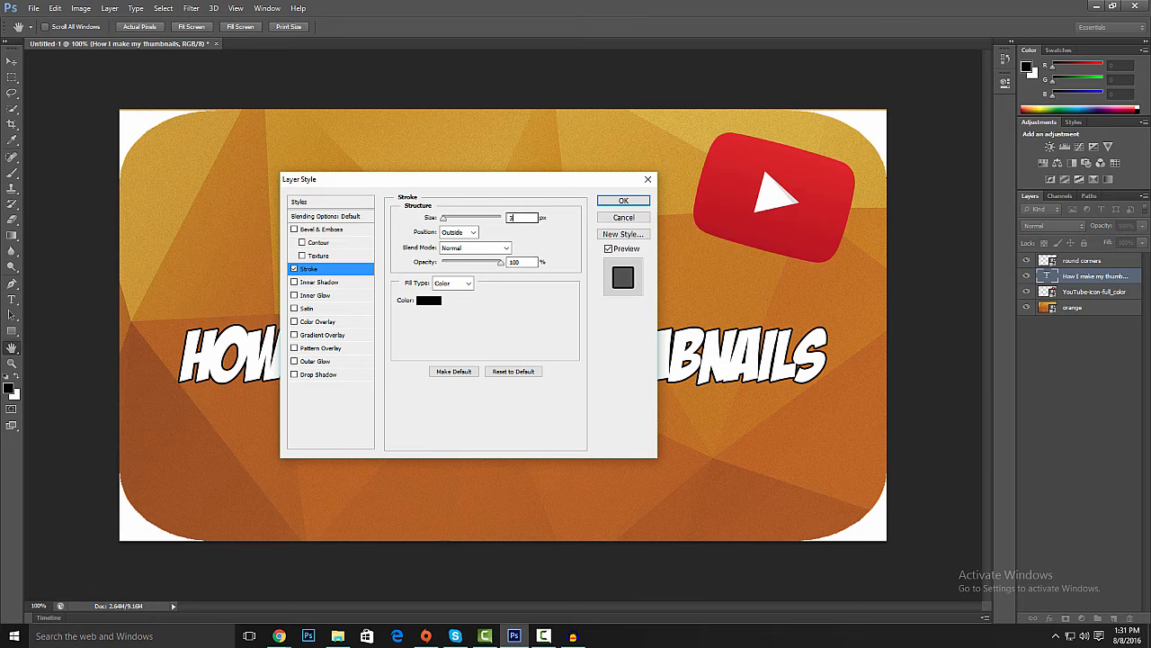
# Step: Uncover the title behind the dialog, try a 15 px stroke, and set the stroke size to 7 px
pyautogui.doubleClick(512, 218)
pyautogui.moveTo(557, 183); pyautogui.dragTo(656, 43)
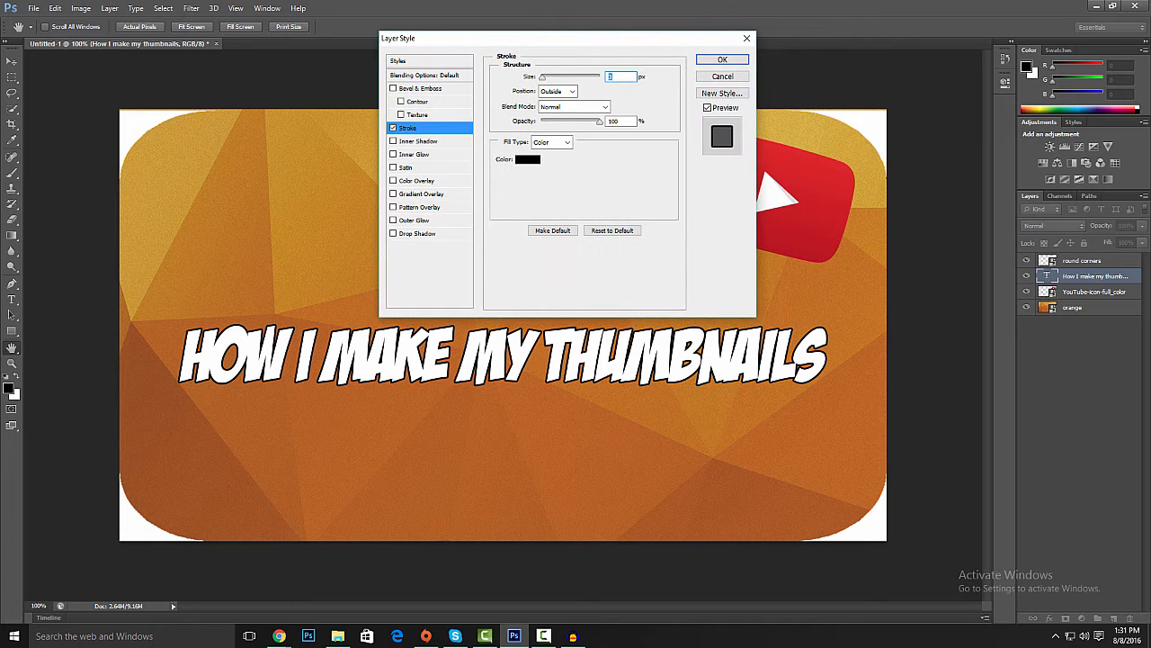
pyautogui.write('15')
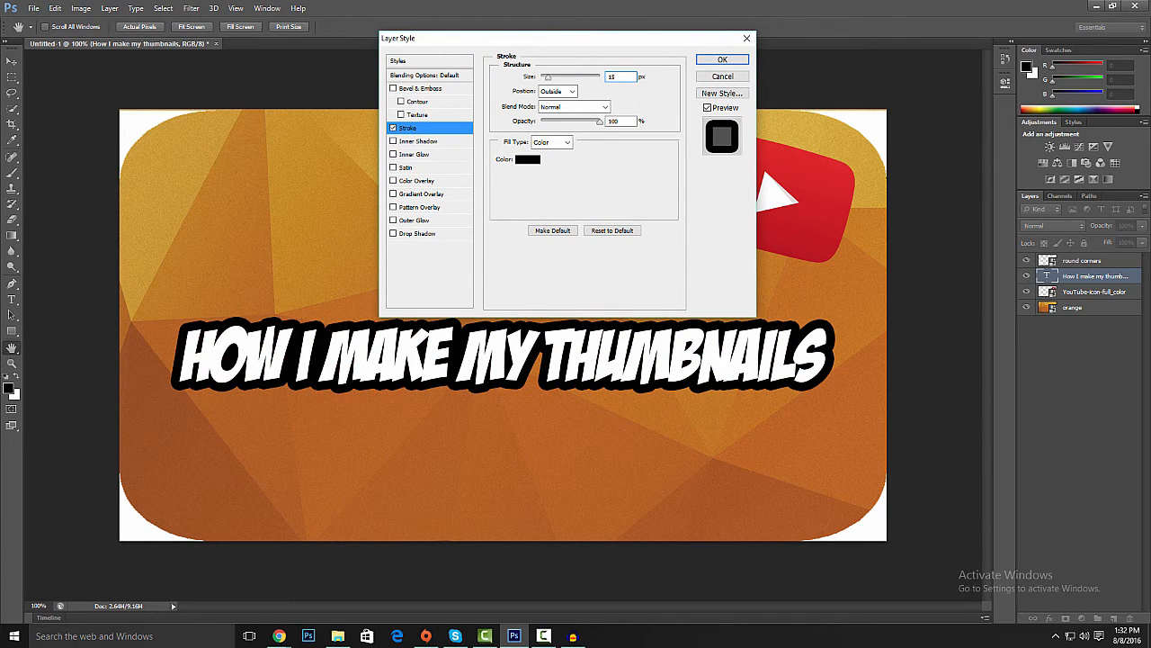
pyautogui.press('BackSpace')
pyautogui.press('BackSpace')
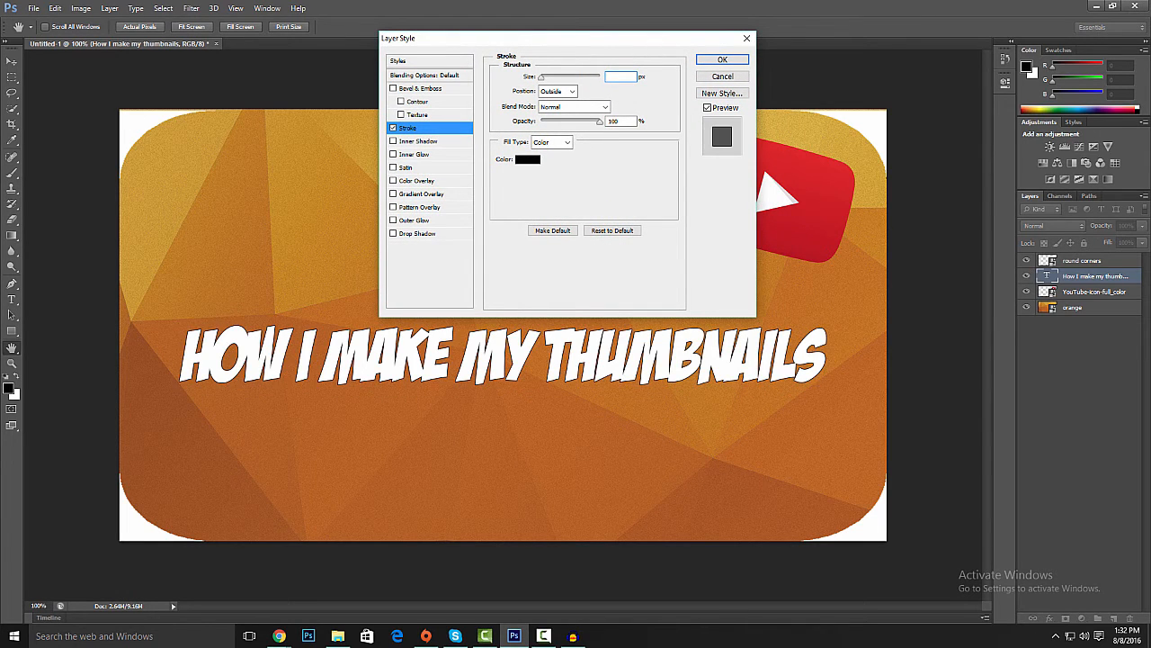
pyautogui.write('7')
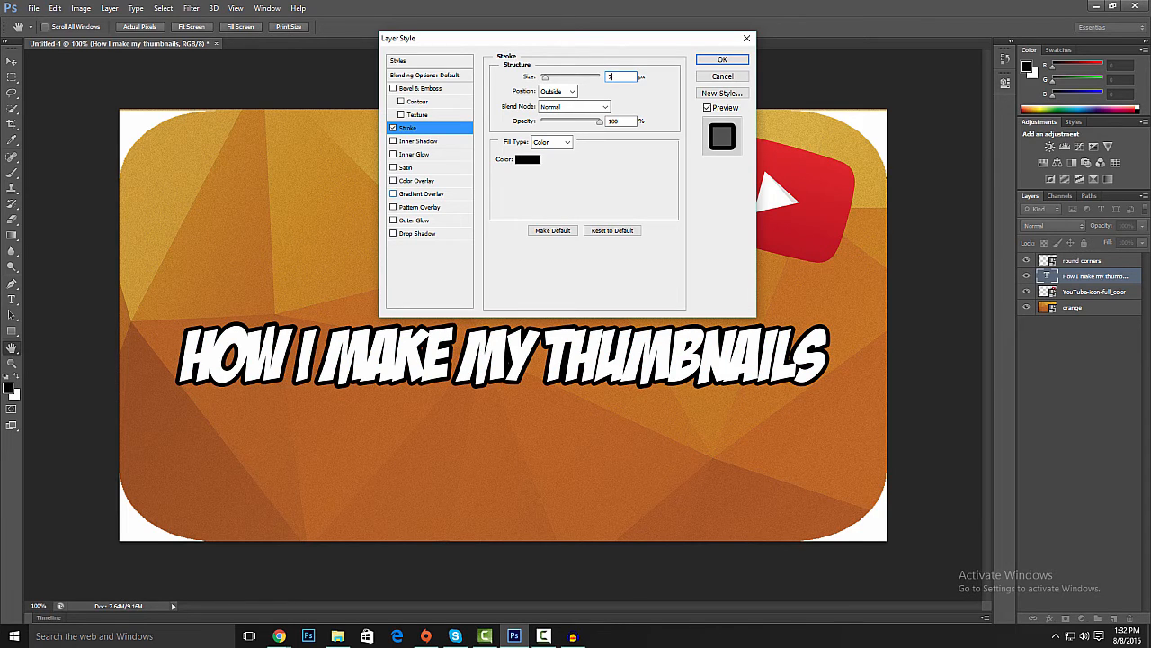
# Step: Apply a Gradient Overlay with the purple-to-white "Beast" preset to the title, and move the text slightly down the canvas
pyautogui.click(421, 194)
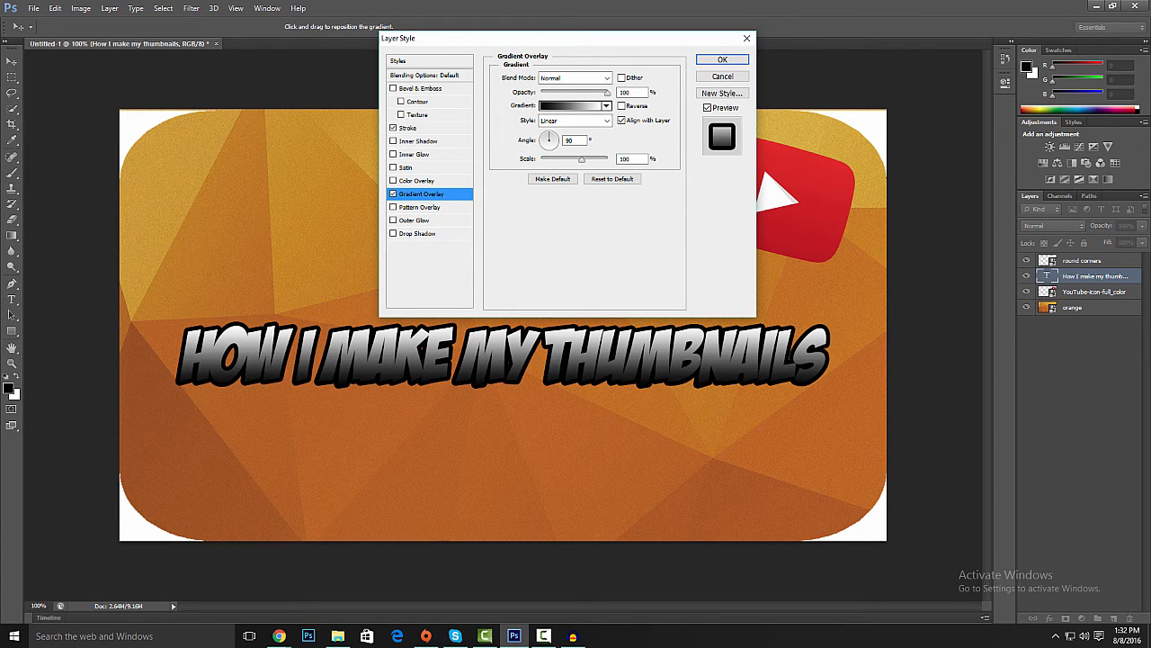
pyautogui.click(572, 105)
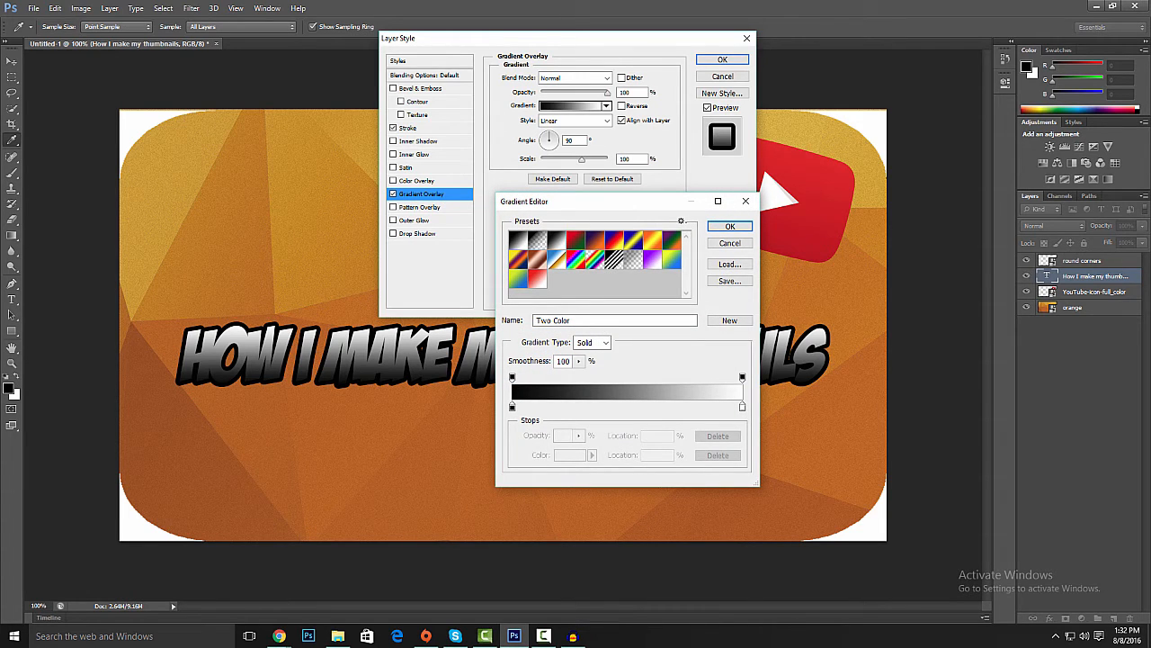
pyautogui.click(557, 260)
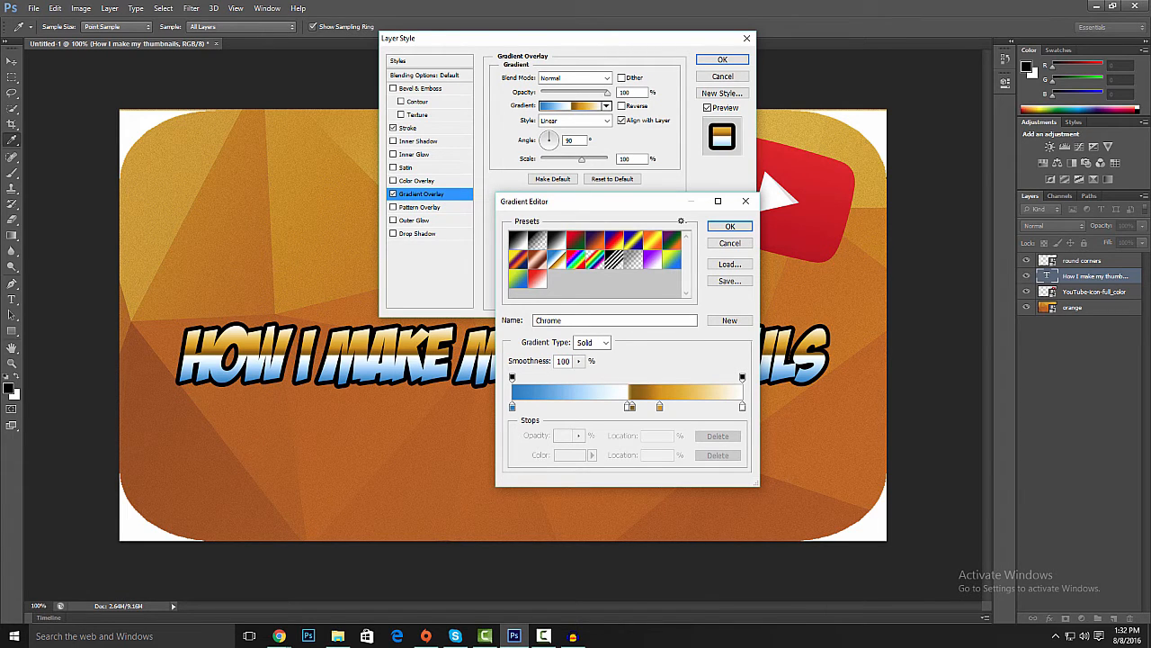
pyautogui.click(537, 279)
pyautogui.moveTo(621, 204); pyautogui.dragTo(610, 179)
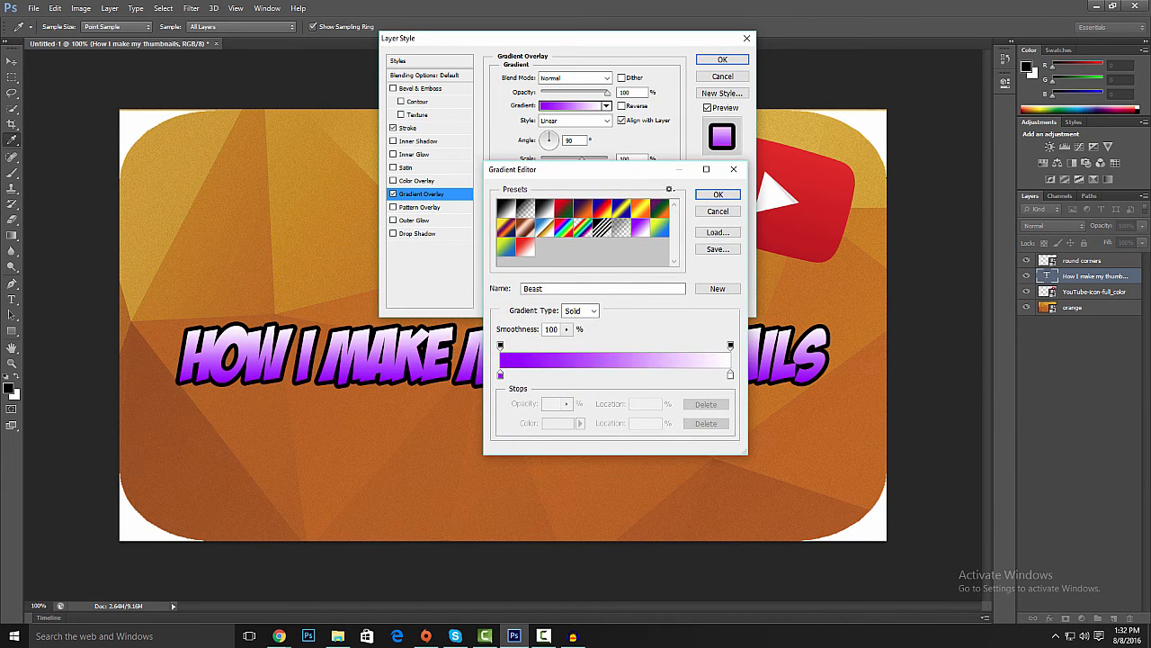
pyautogui.moveTo(633, 176); pyautogui.dragTo(576, 192)
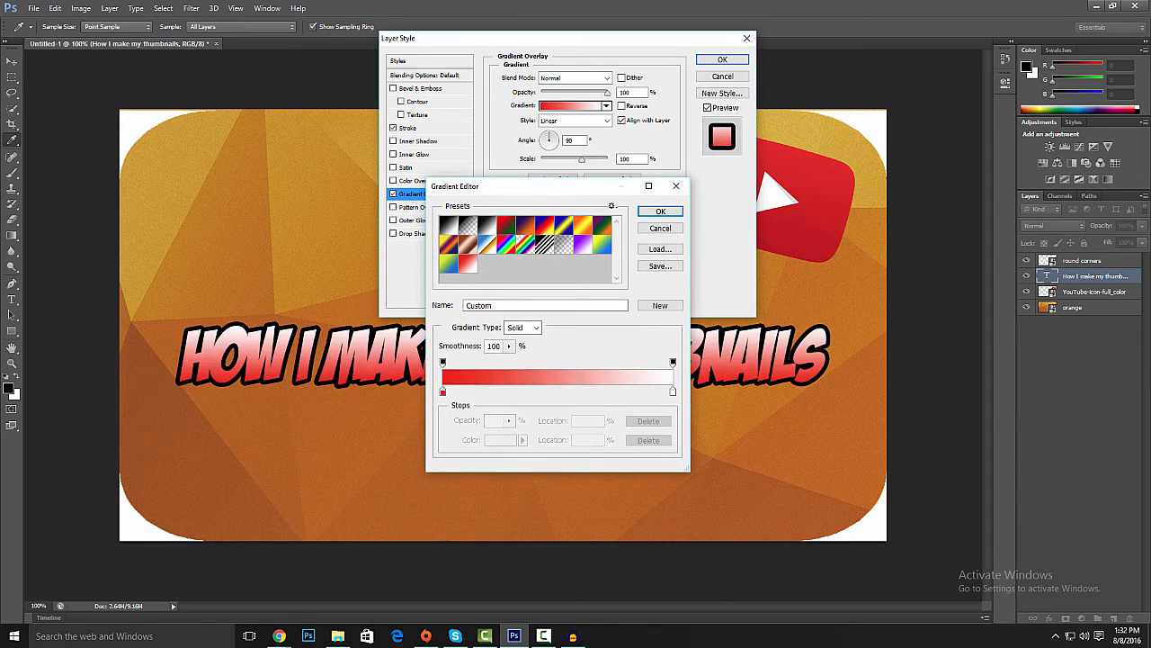
pyautogui.moveTo(557, 191); pyautogui.dragTo(555, 167)
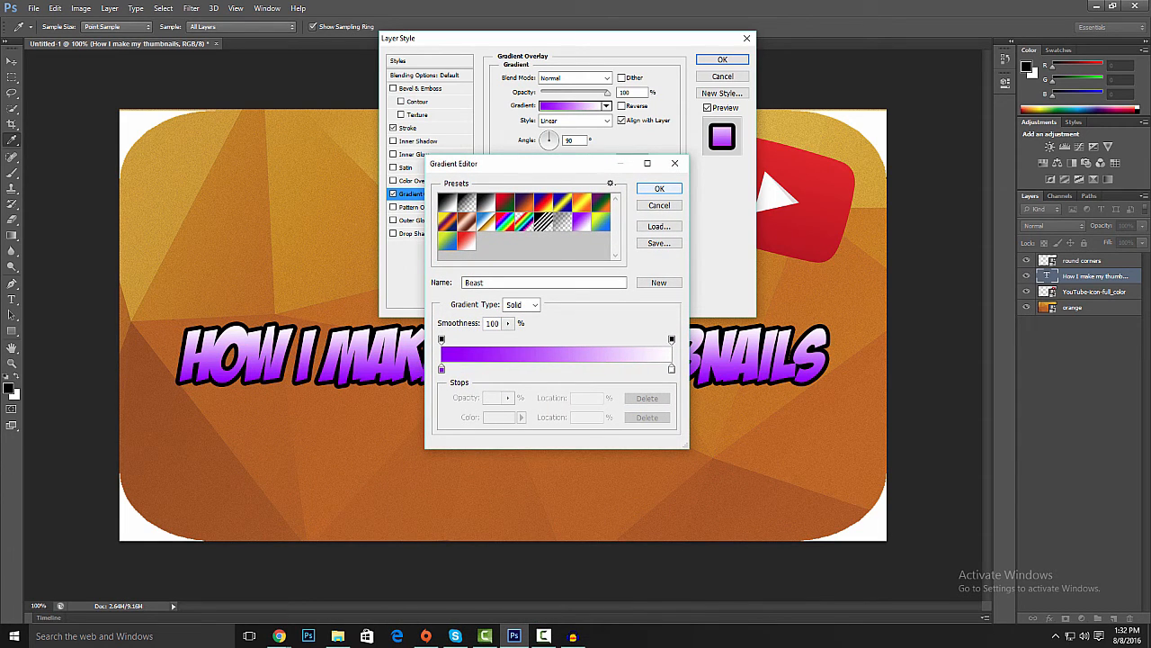
pyautogui.click(659, 188)
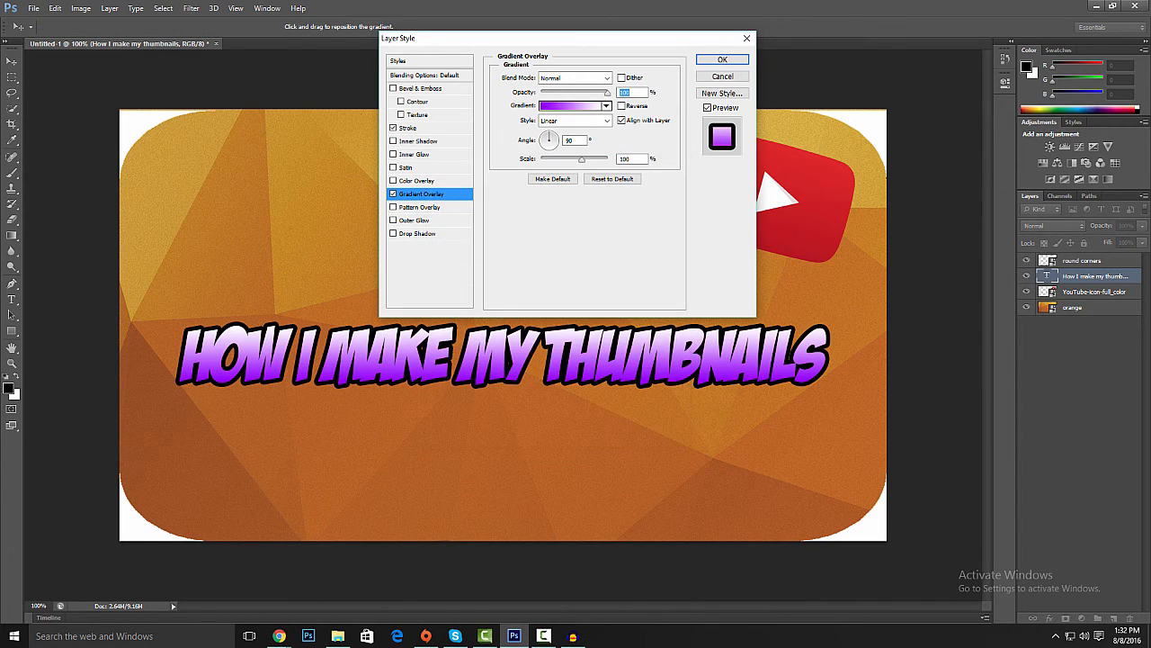
pyautogui.click(722, 59)
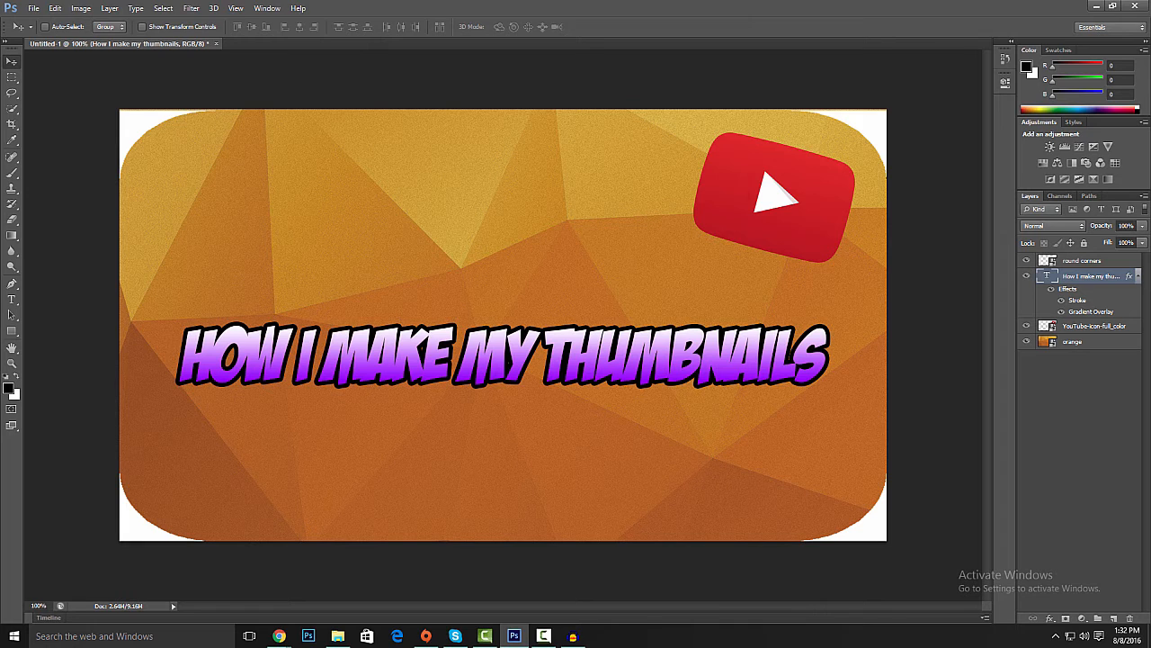
pyautogui.moveTo(558, 324); pyautogui.dragTo(558, 341)
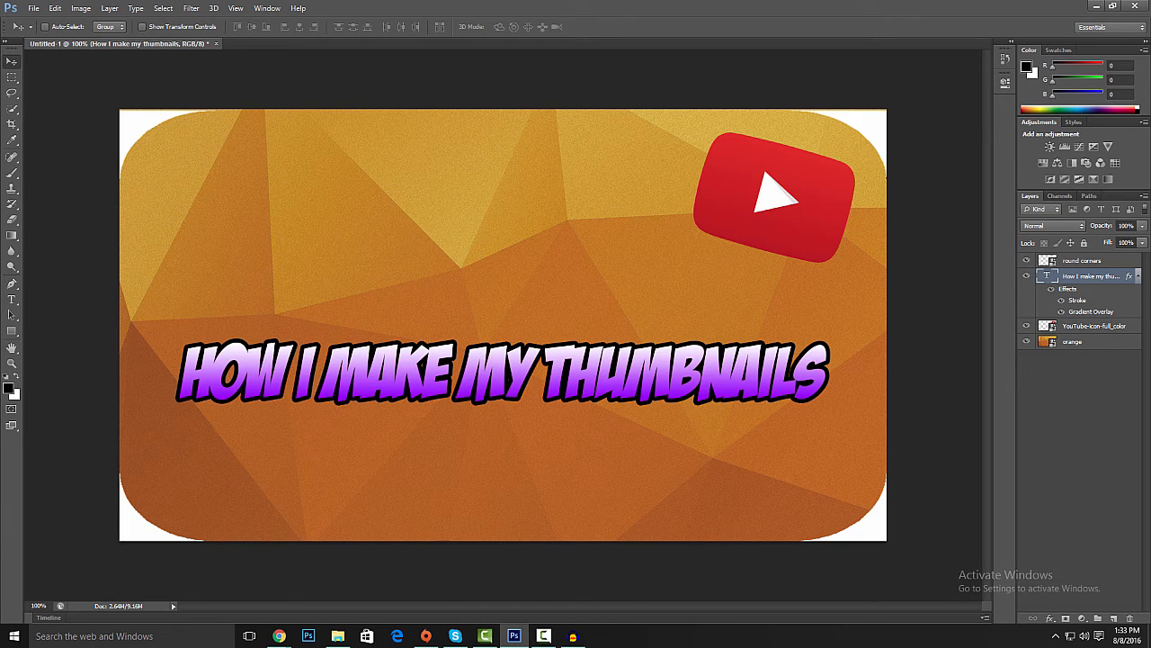
# Step: Start saving the thumbnail as a new file and choose the "Finished Thumbnails!" folder as its location
pyautogui.click(33, 8)
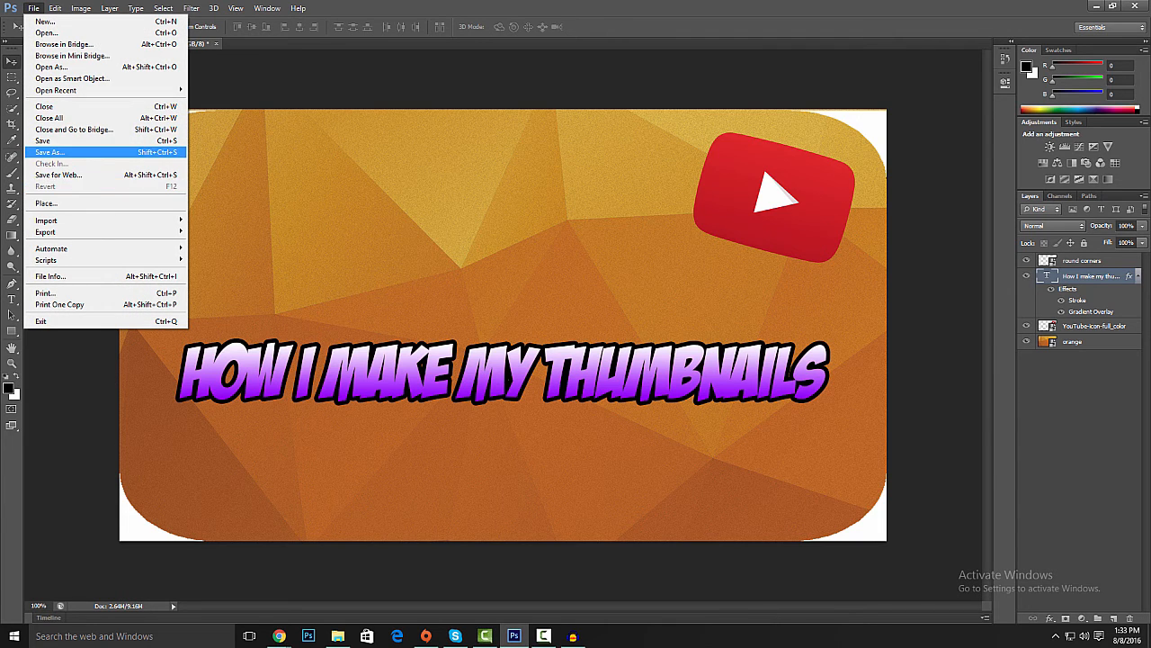
pyautogui.click(49, 152)
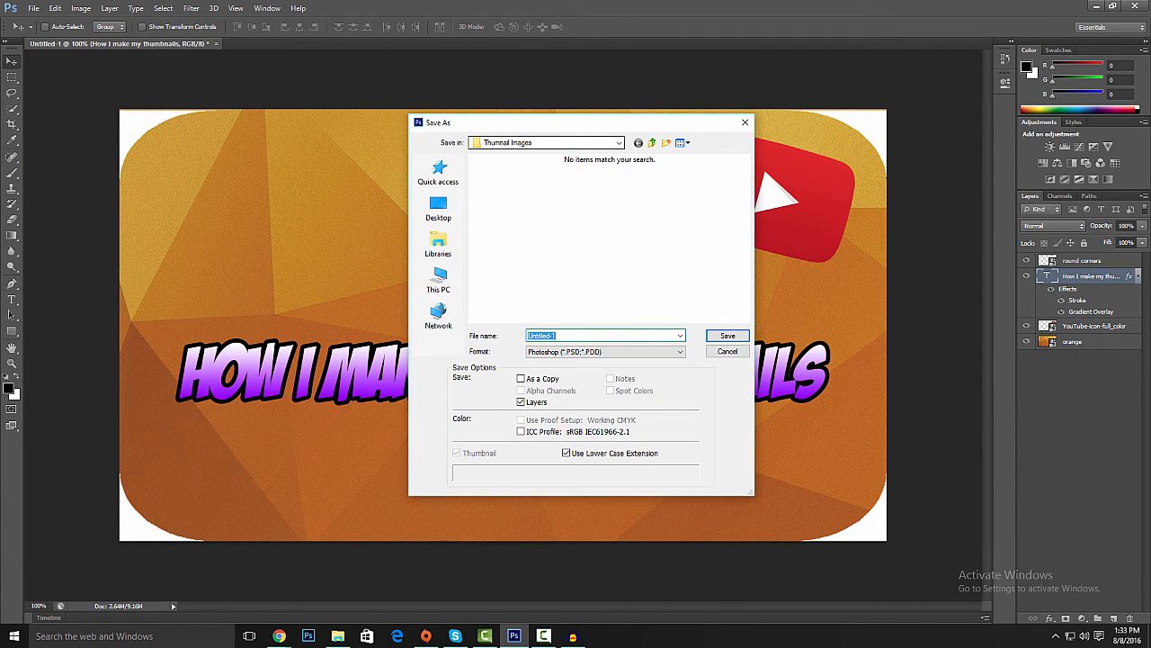
pyautogui.click(546, 143)
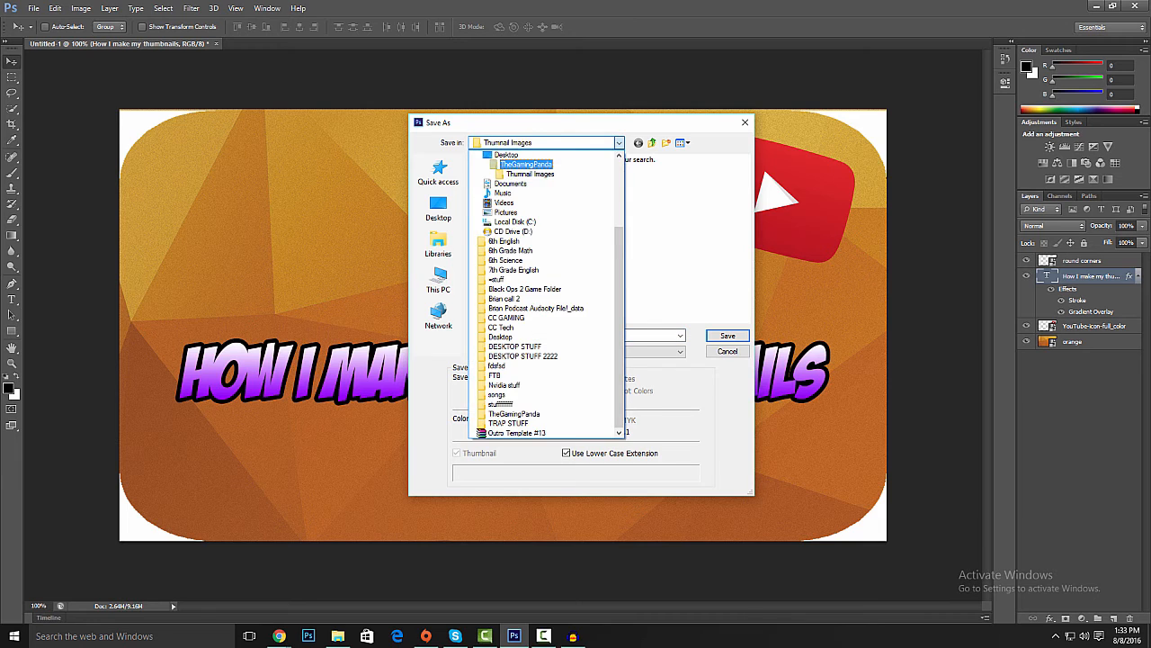
pyautogui.click(529, 164)
pyautogui.scroll(-1, 540, 288)
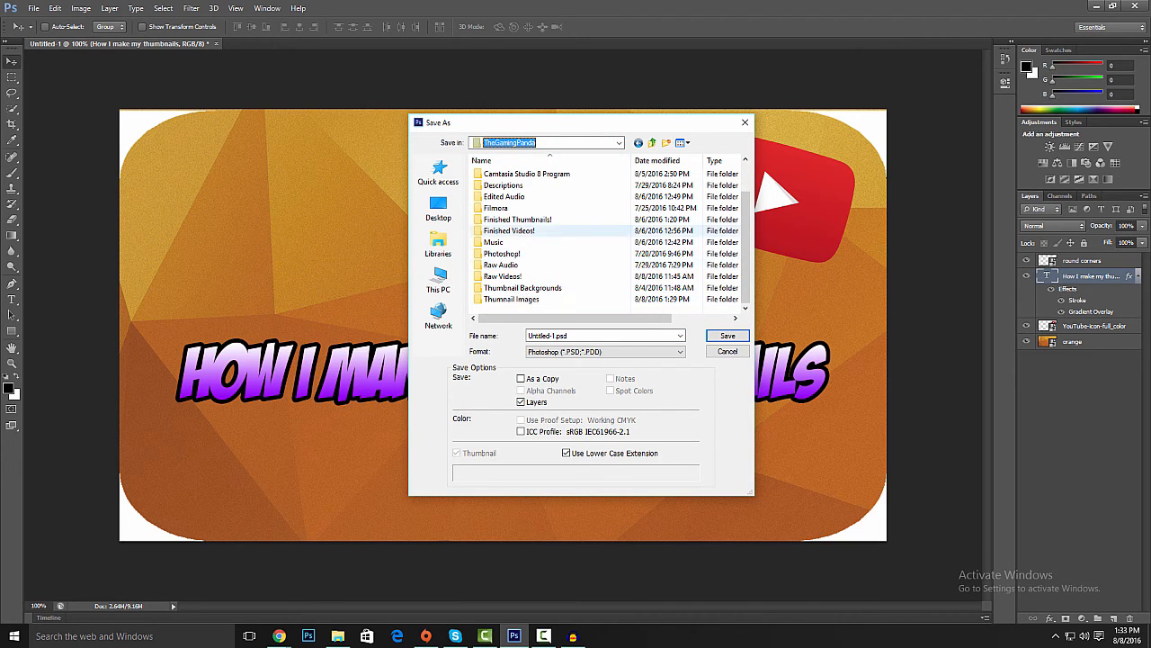
pyautogui.doubleClick(517, 220)
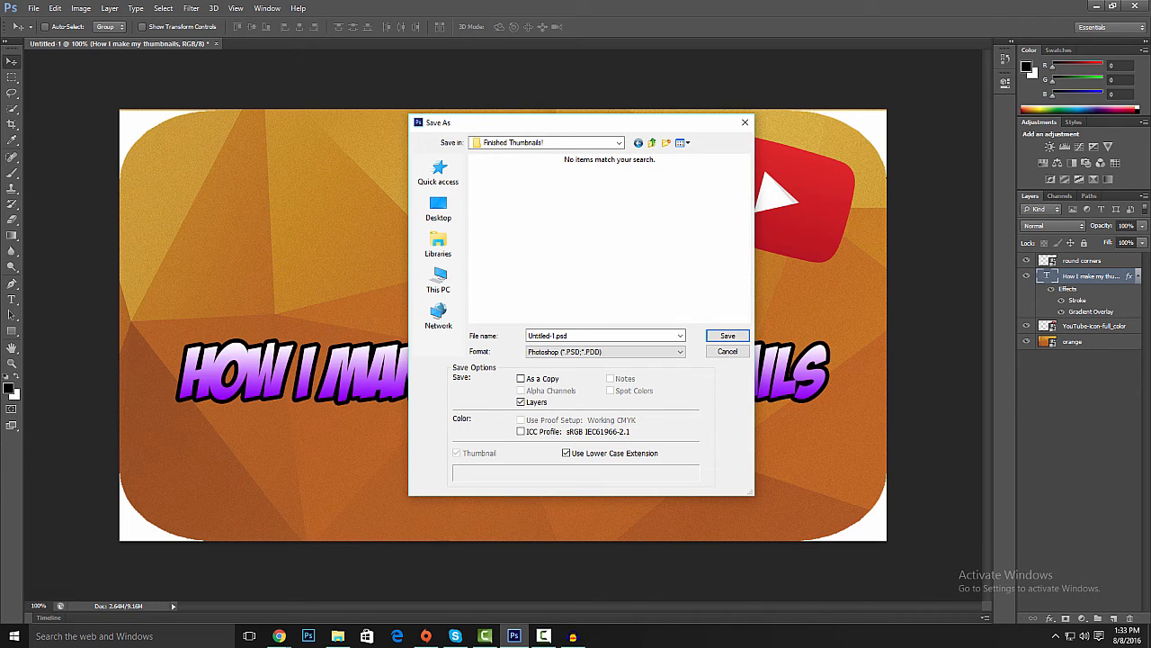
# Step: Name the file "Utube Video THumbnail" and choose PNG as its format
pyautogui.click(602, 336)
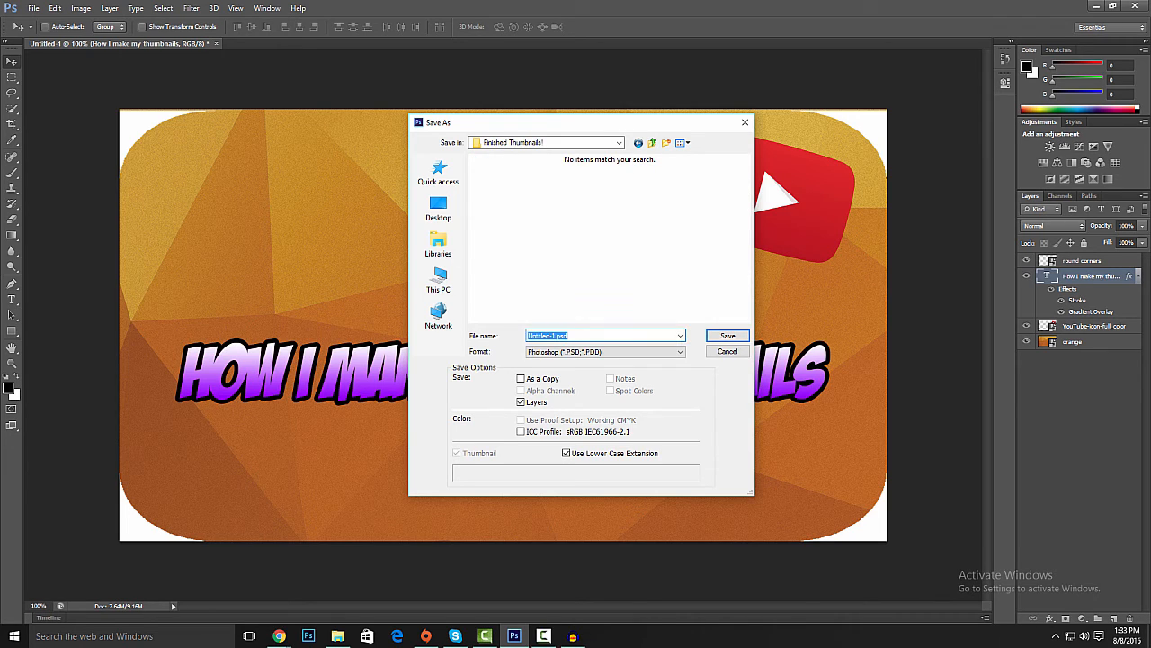
pyautogui.write('Utube Video THumbnail')
pyautogui.click(605, 352)
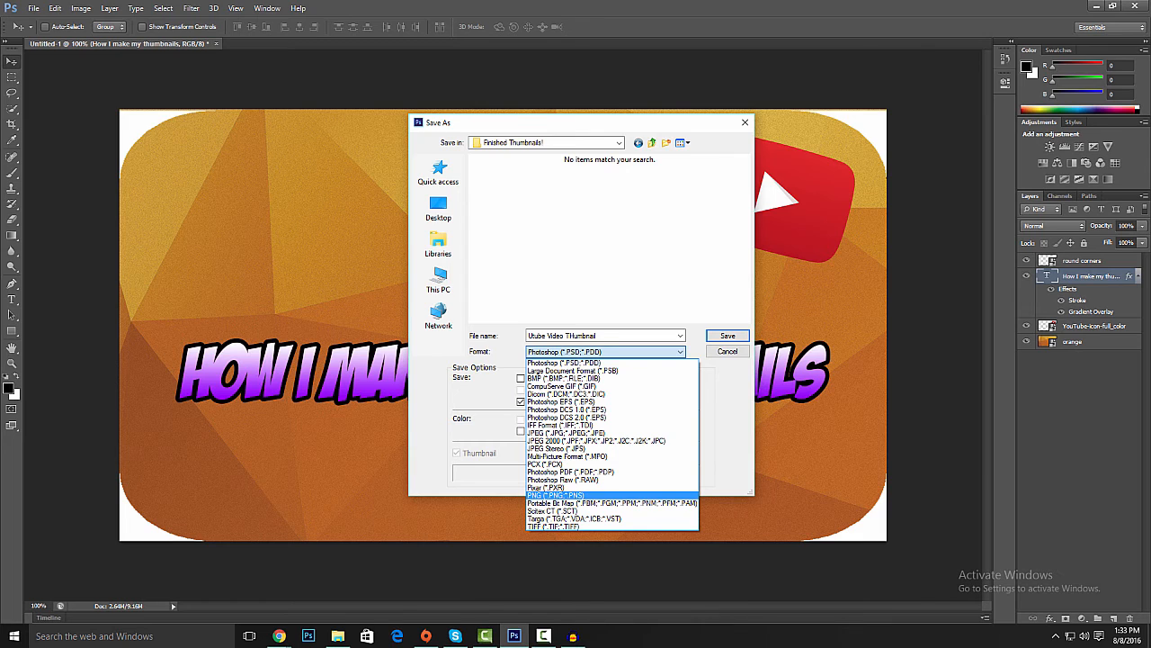
pyautogui.press('Return')
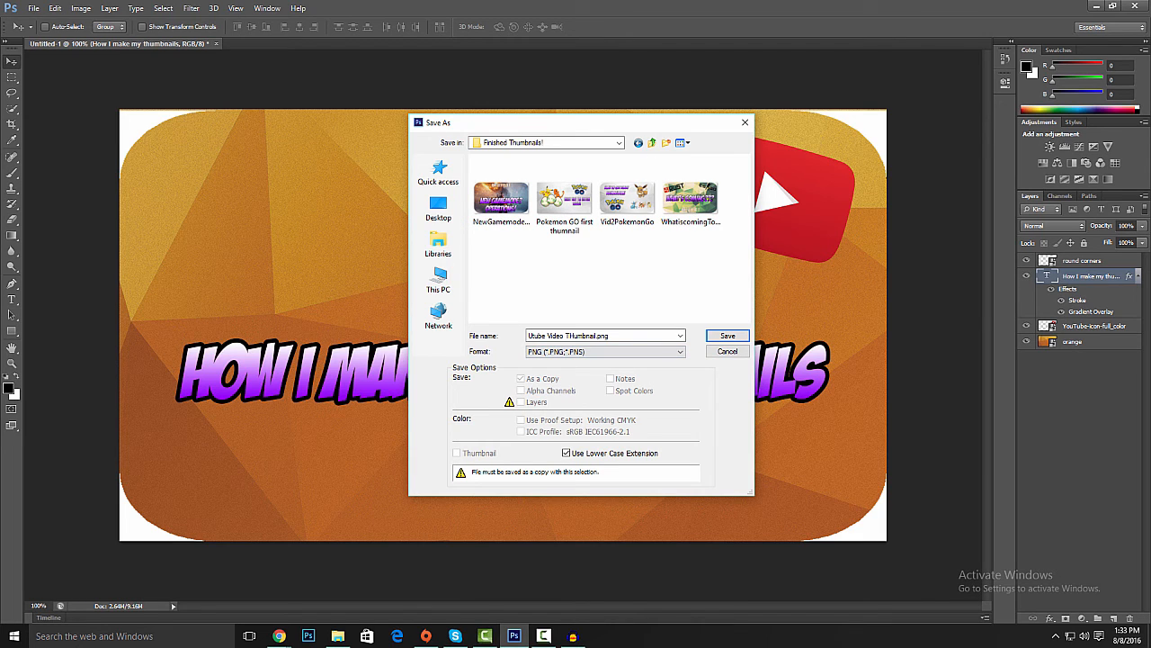